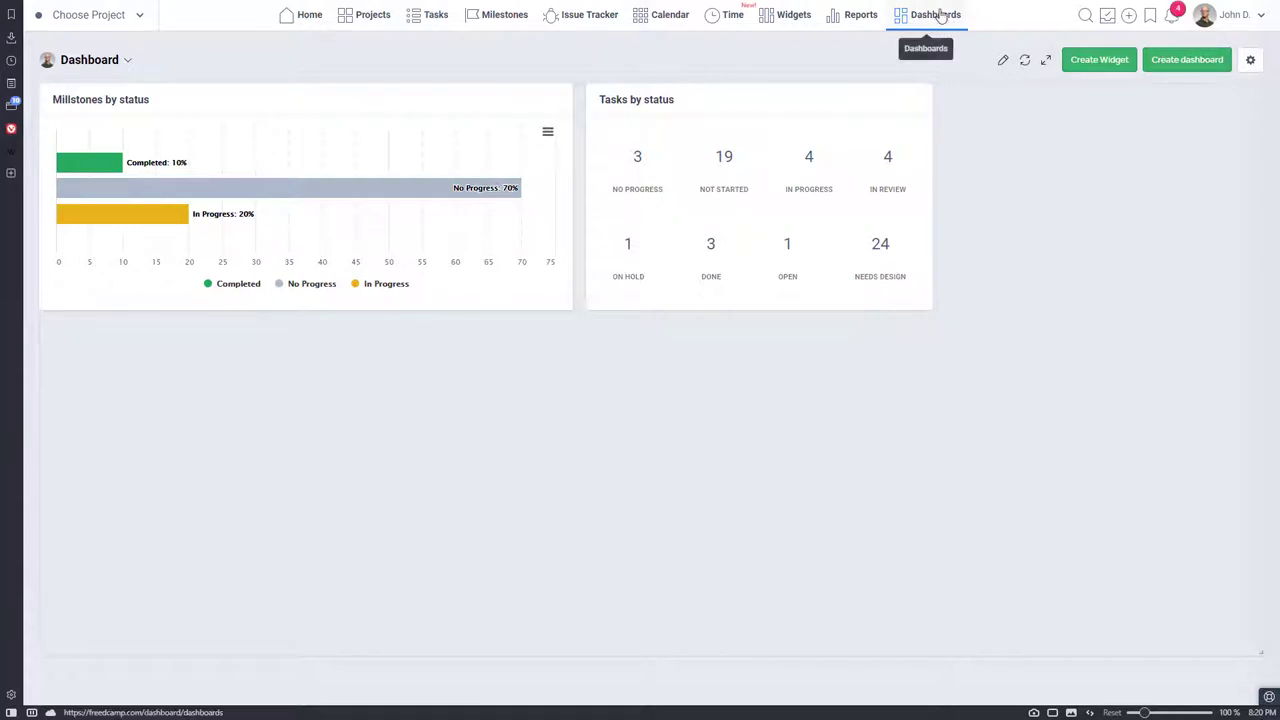
# Start a new dashboard named Demo and keep it private
pyautogui.click(1186, 60)
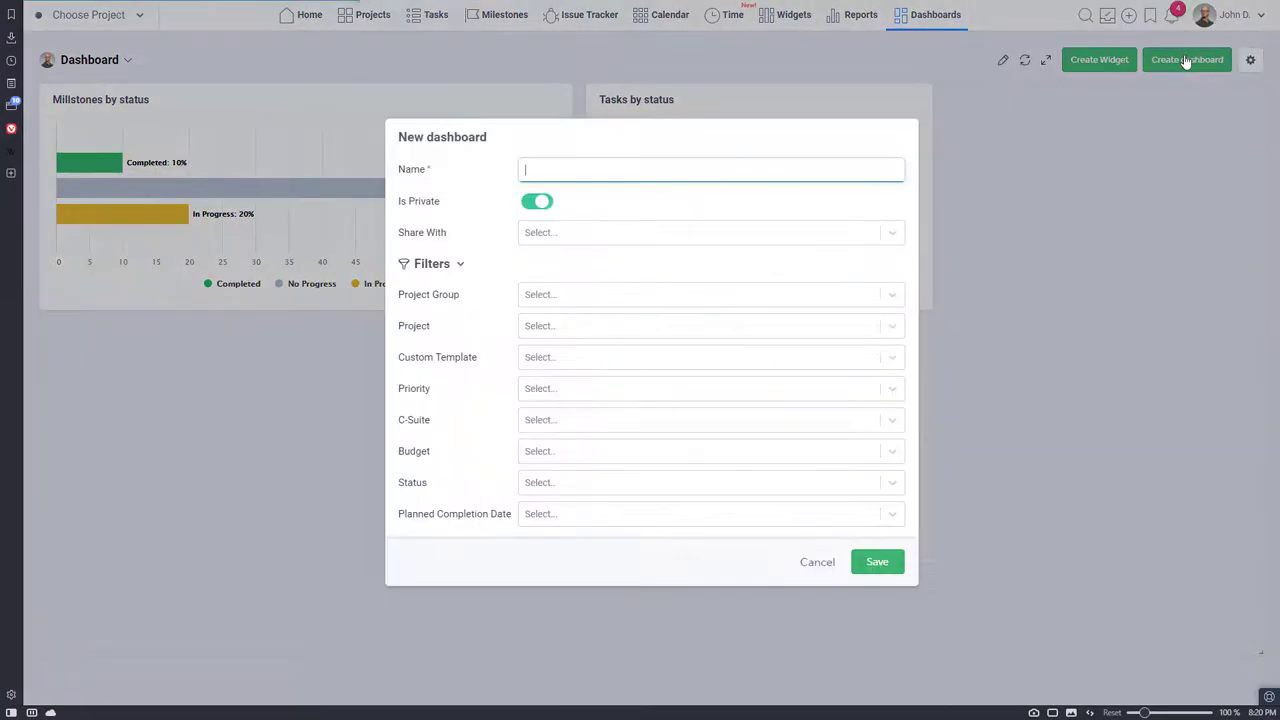
pyautogui.write('Demo')
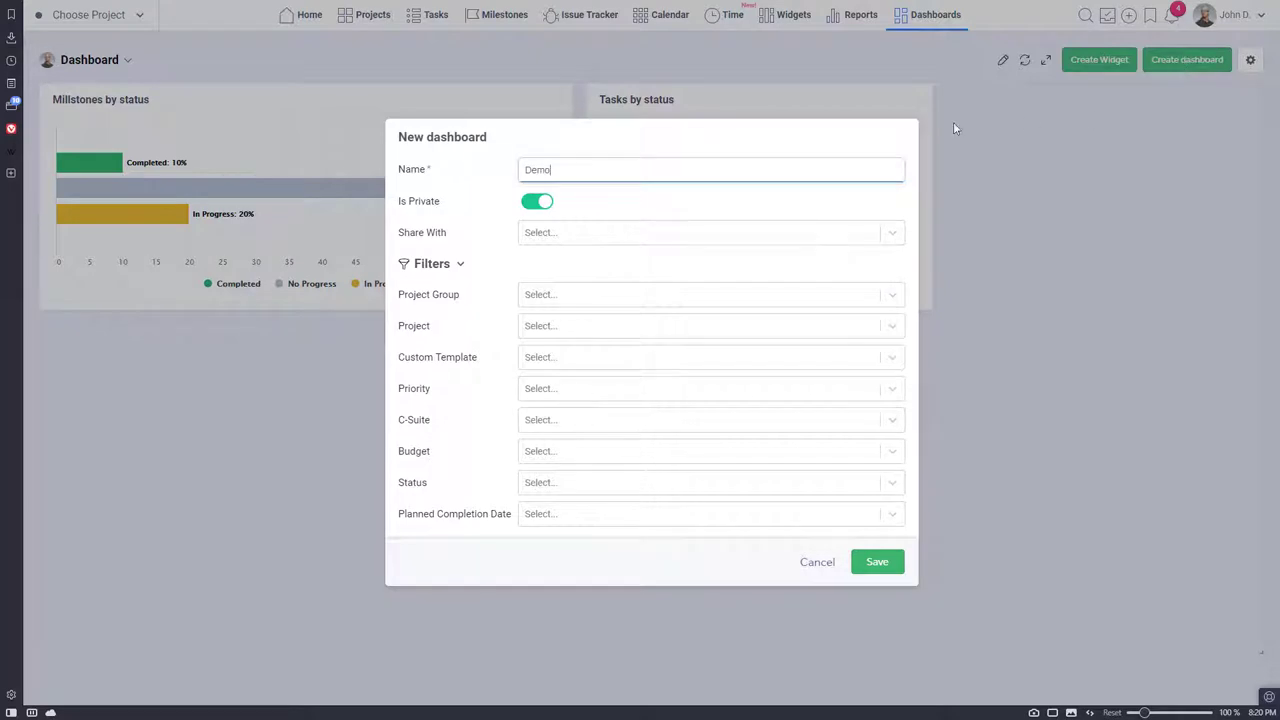
pyautogui.click(533, 202)
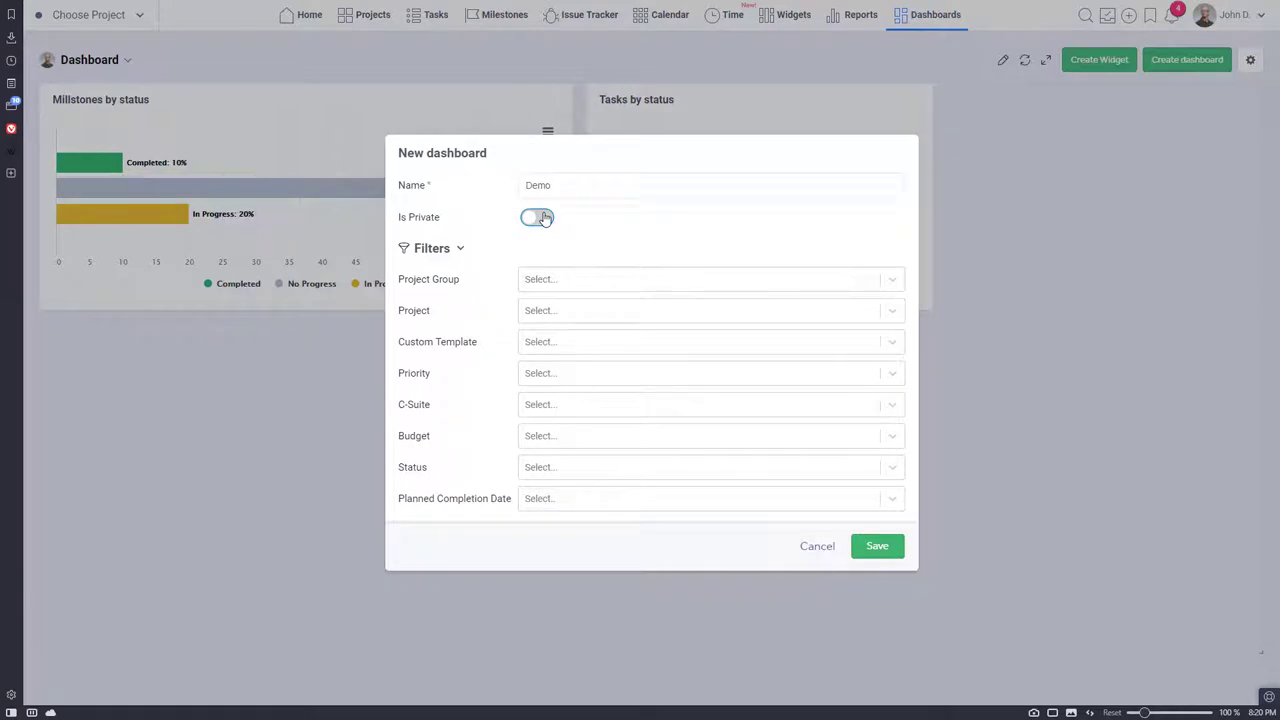
pyautogui.click(545, 218)
# Share the Demo dashboard with four teammates
pyautogui.click(547, 232)
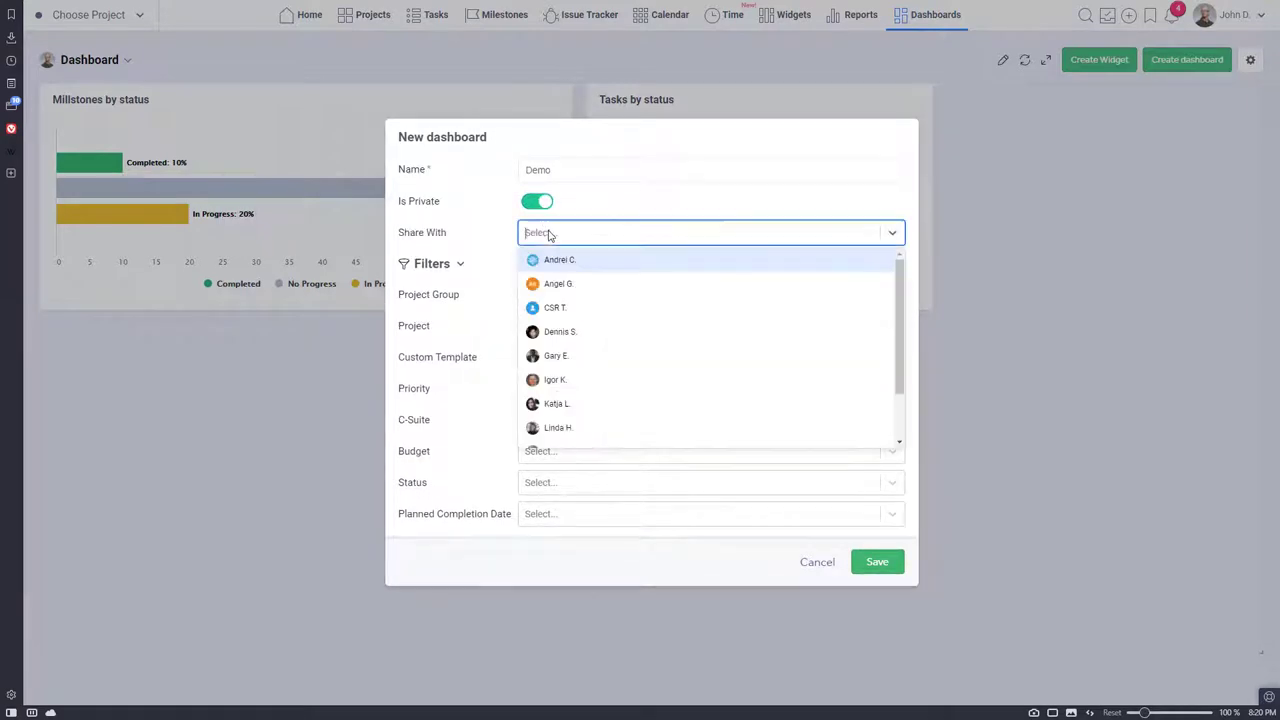
pyautogui.click(550, 331)
pyautogui.click(554, 333)
pyautogui.click(554, 333)
pyautogui.click(554, 333)
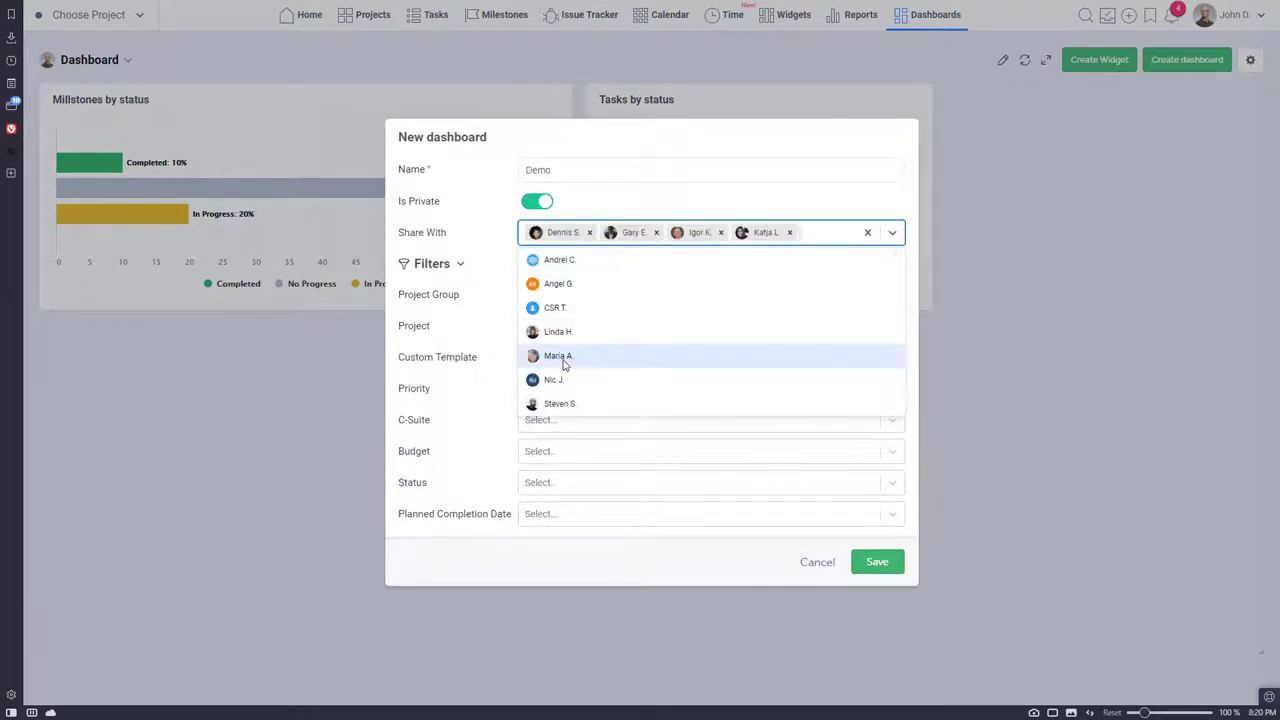
pyautogui.click(491, 257)
# Limit the dashboard to the Marketing project group, leave the project filter empty, and save
pyautogui.click(563, 294)
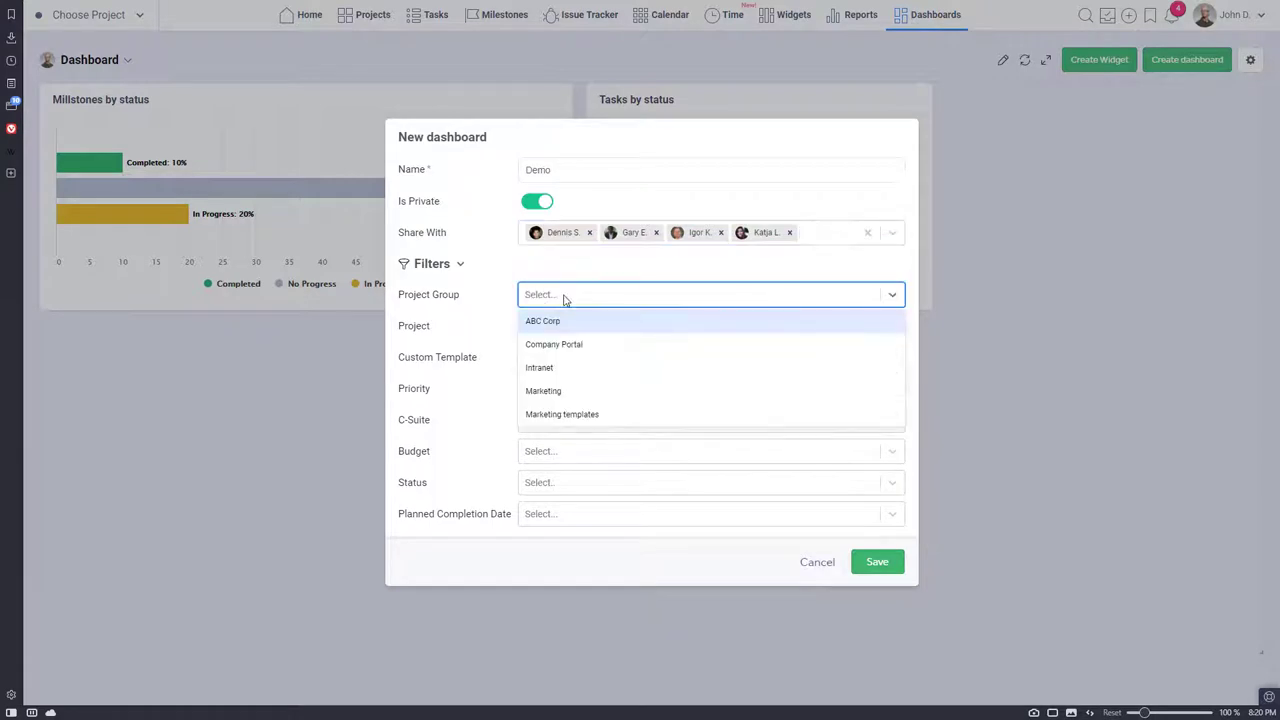
pyautogui.click(562, 393)
pyautogui.click(476, 326)
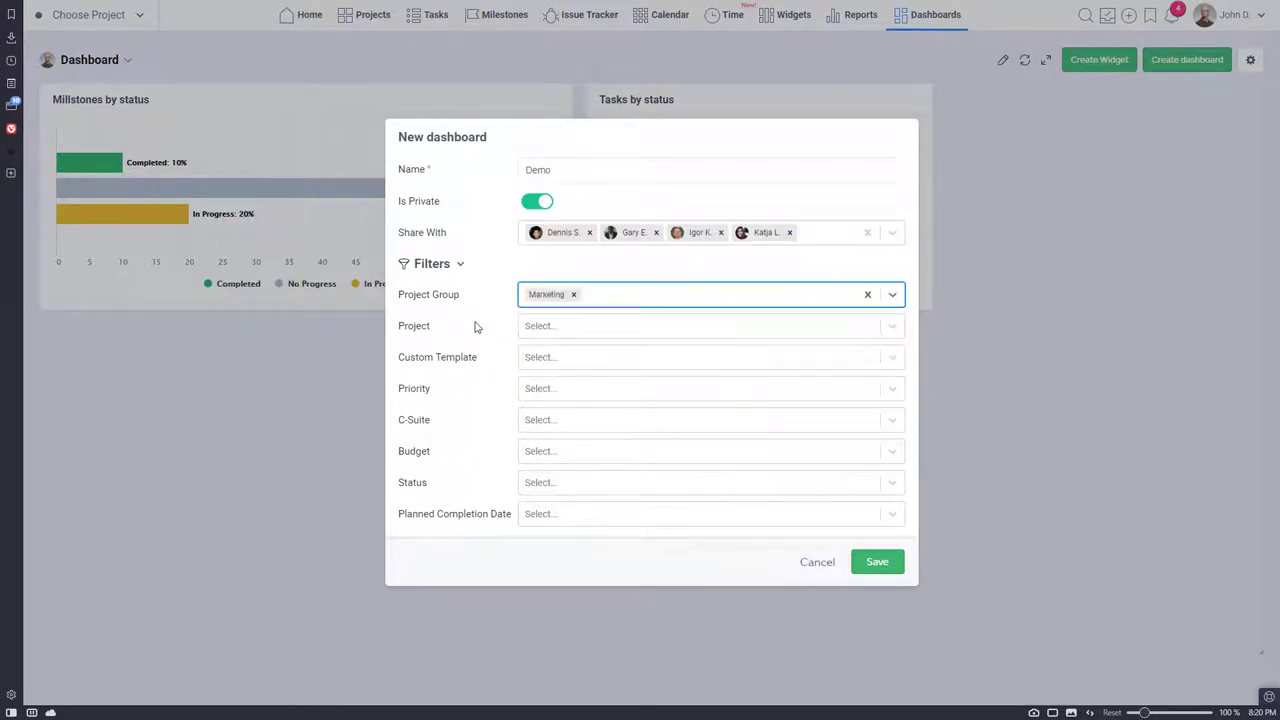
pyautogui.click(476, 326)
pyautogui.click(558, 336)
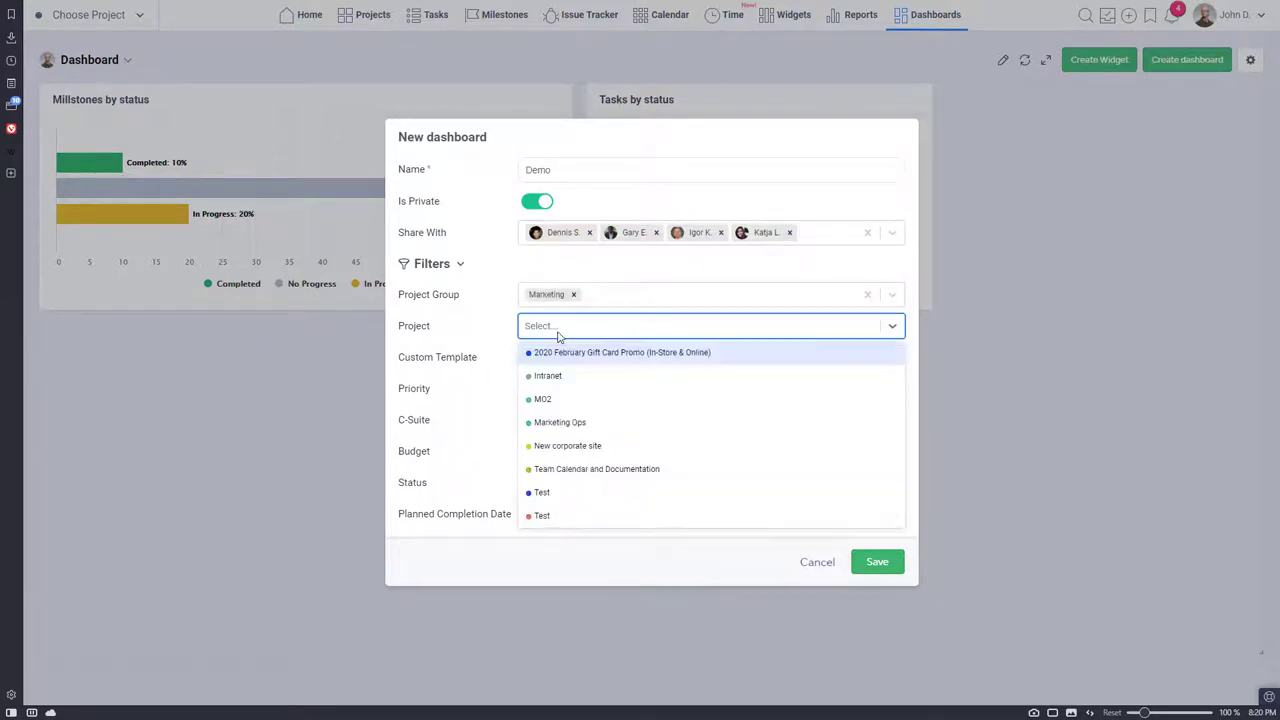
pyautogui.click(496, 326)
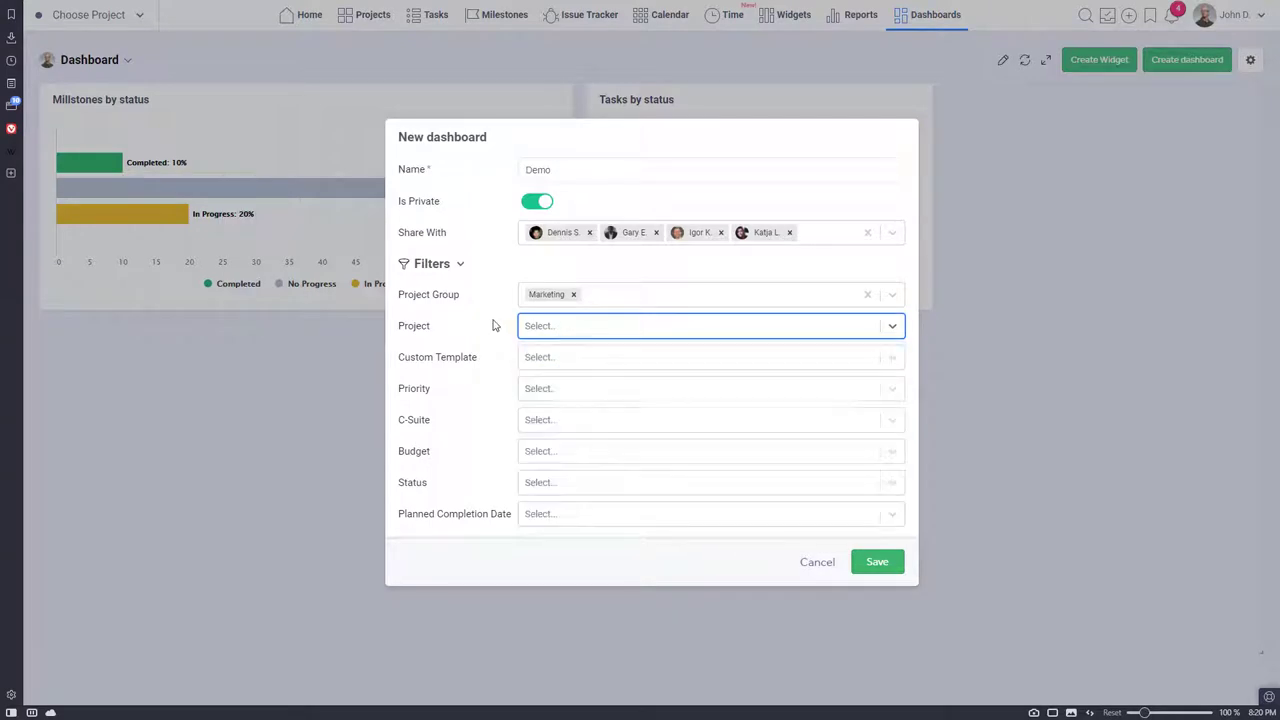
pyautogui.click(877, 563)
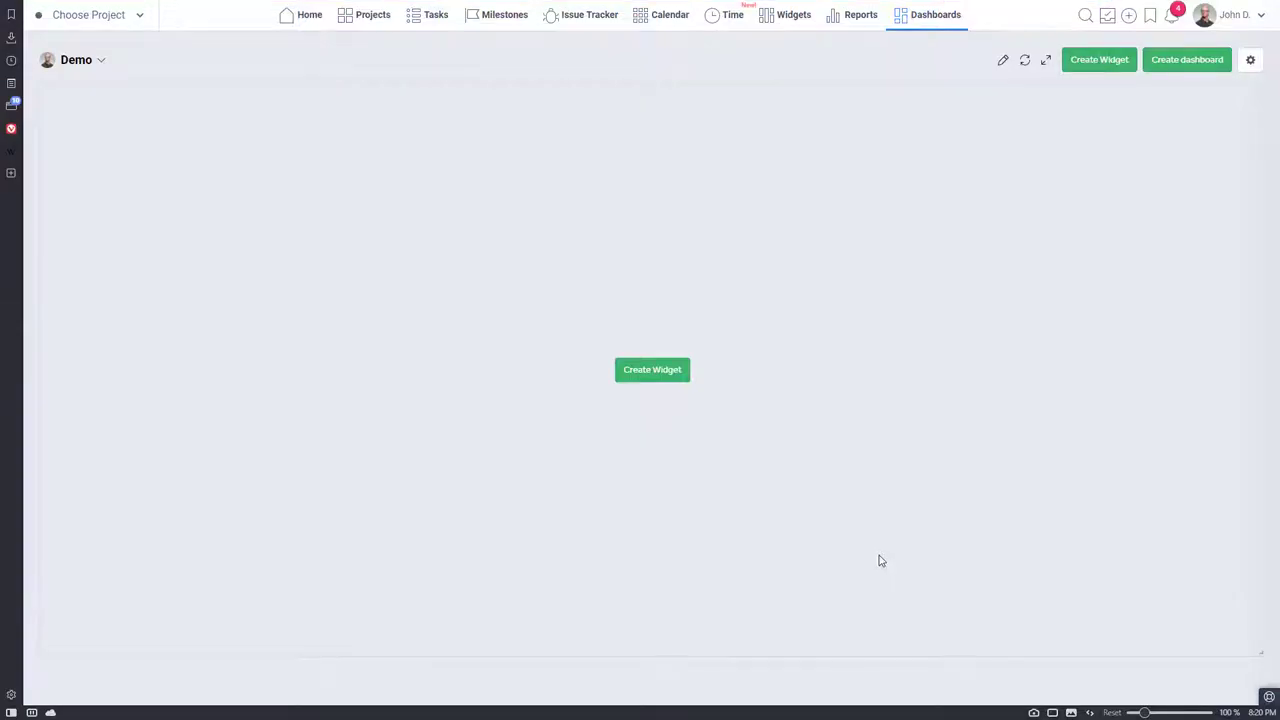
# Start a chart widget named Milestones by status based on Milestones
pyautogui.click(670, 376)
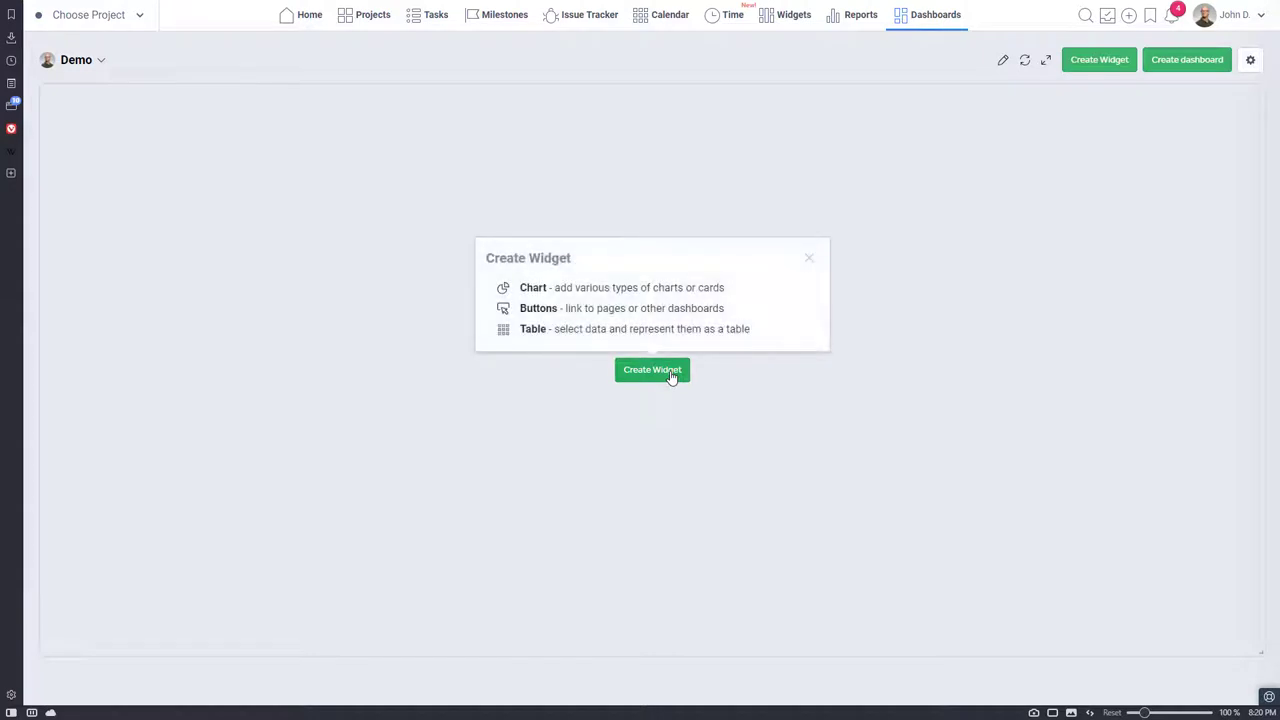
pyautogui.click(535, 293)
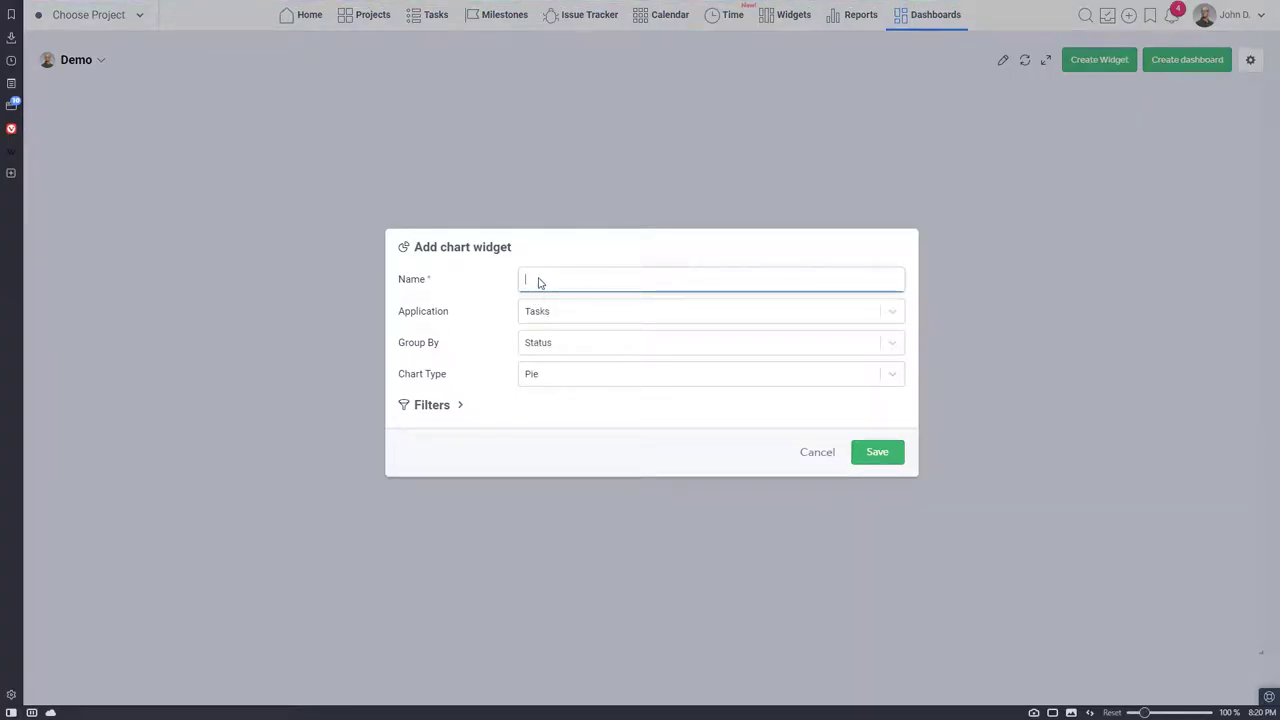
pyautogui.write('Milestones by status')
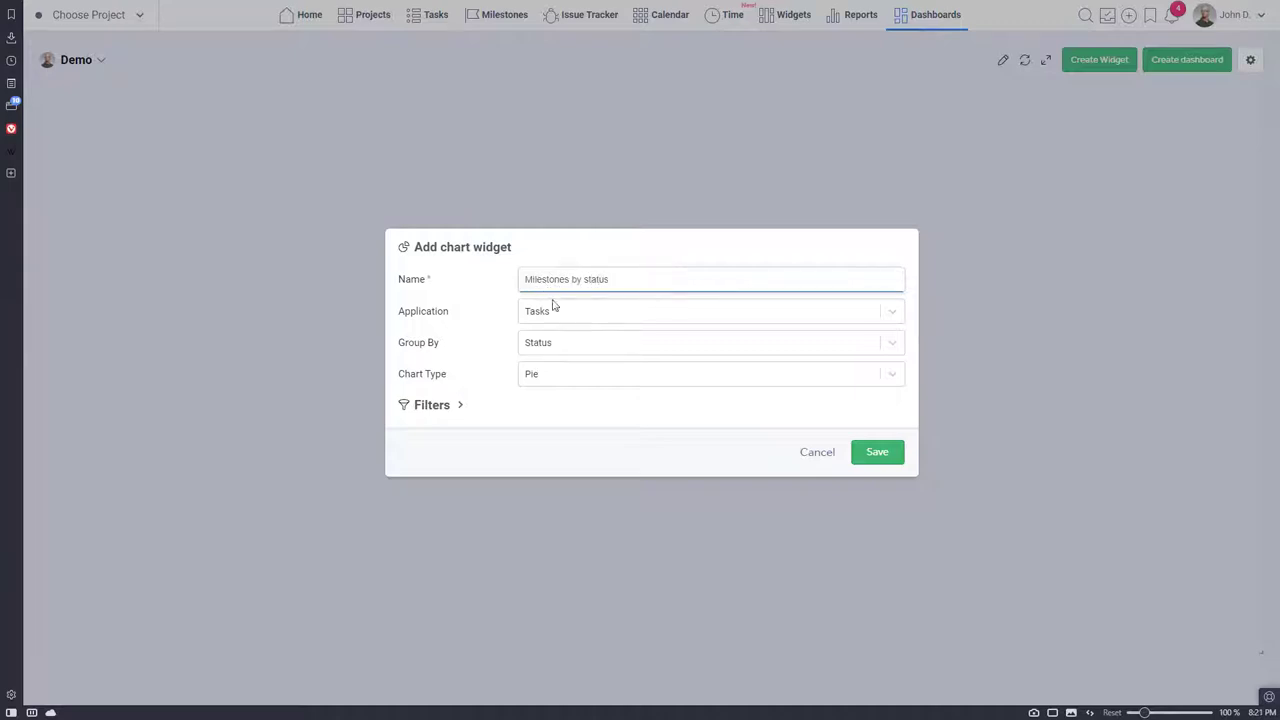
pyautogui.click(556, 313)
pyautogui.click(553, 359)
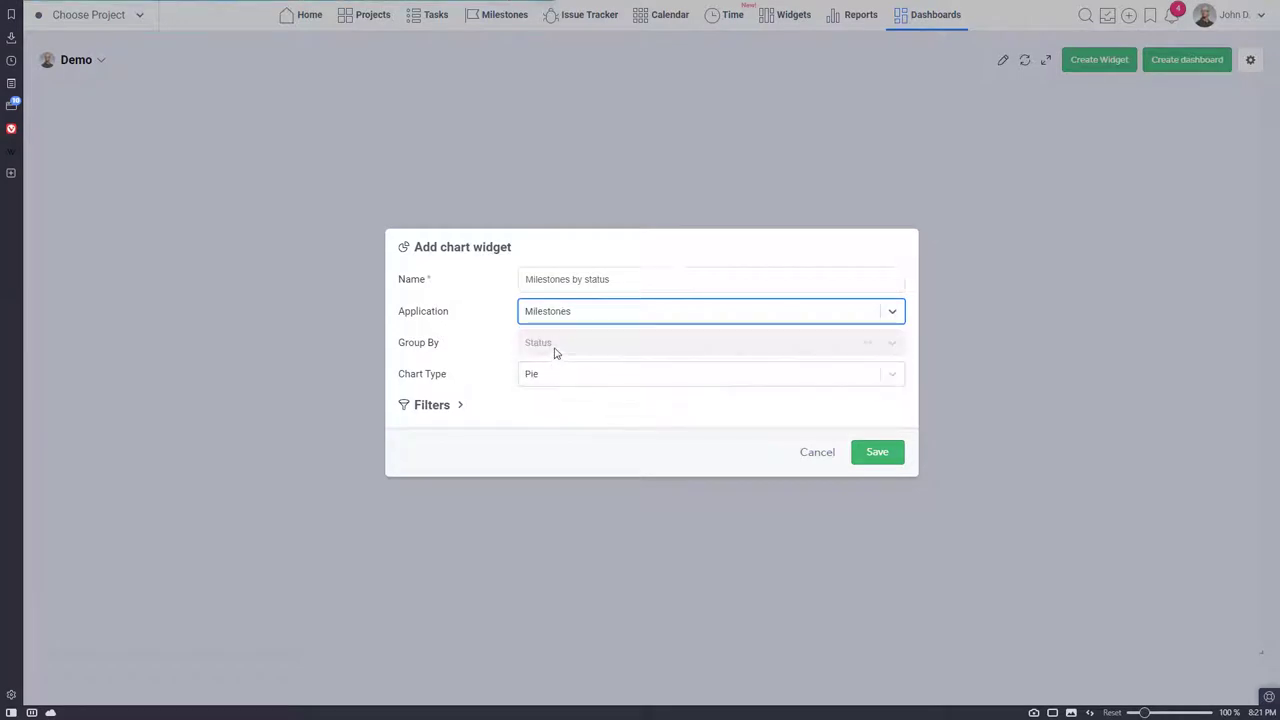
# Filter the chart's status to No Progress and In Progress, then save it
pyautogui.click(458, 404)
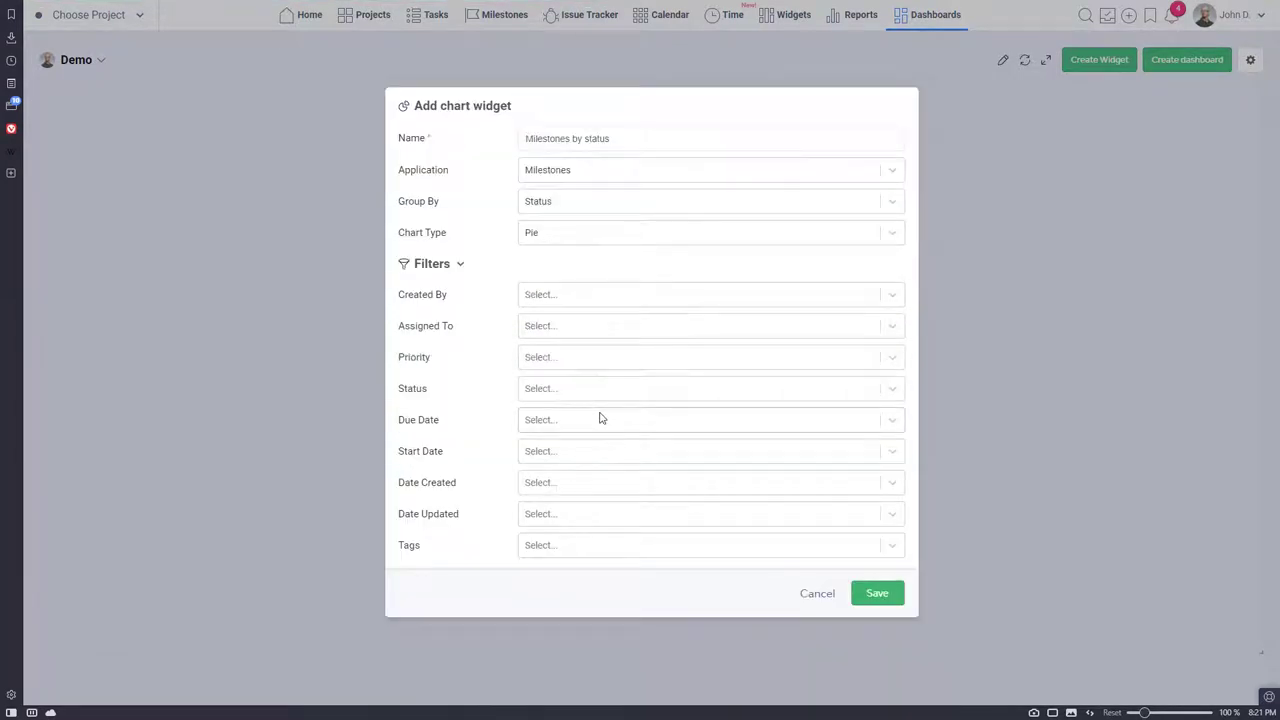
pyautogui.click(591, 393)
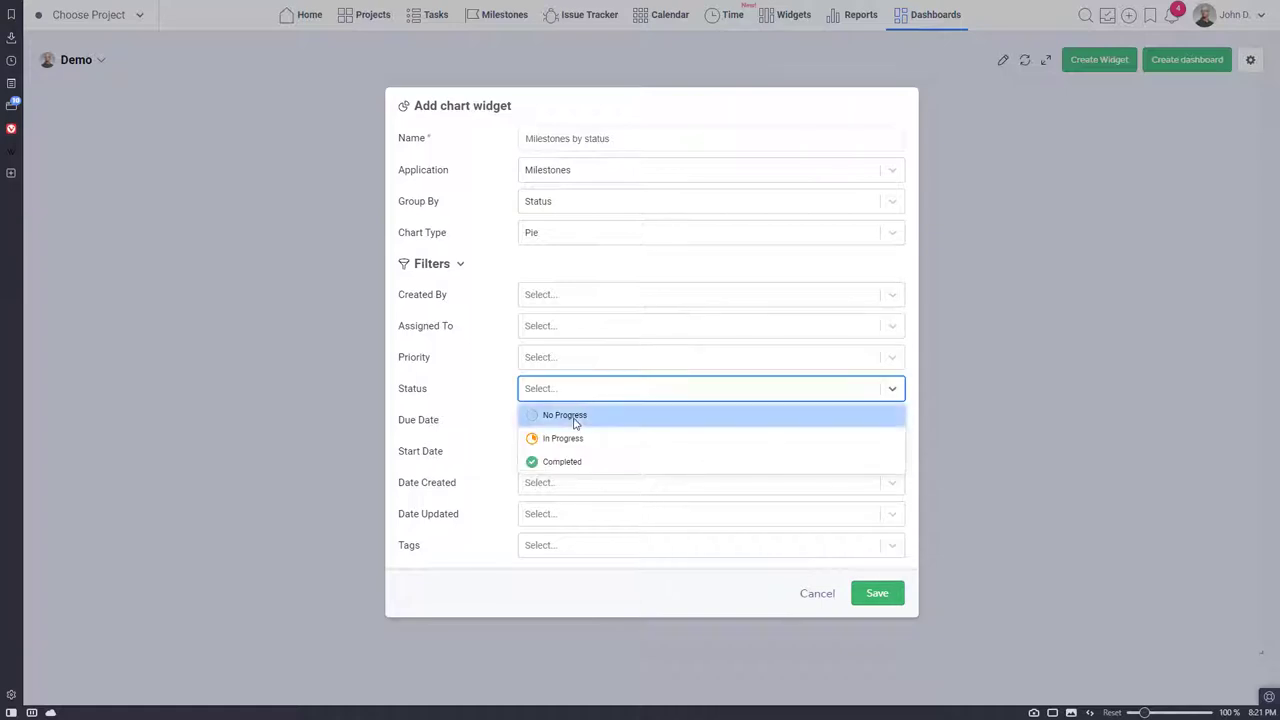
pyautogui.click(575, 418)
pyautogui.click(572, 416)
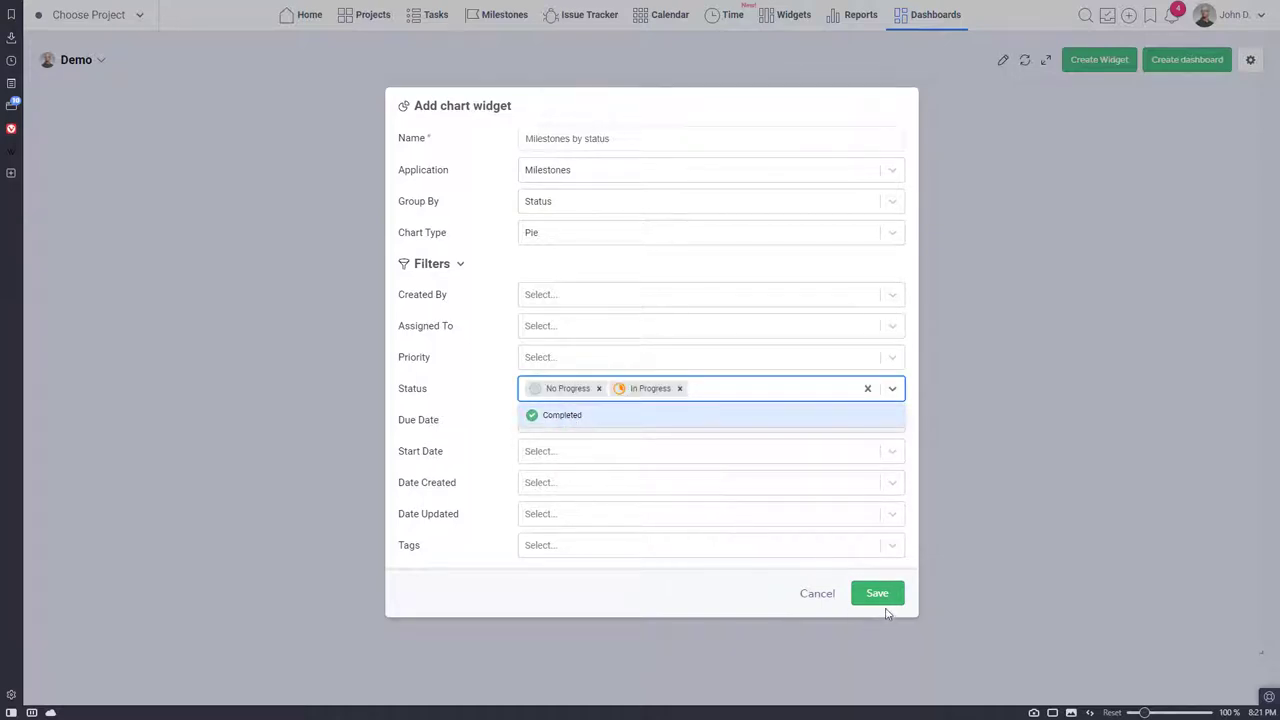
pyautogui.click(476, 420)
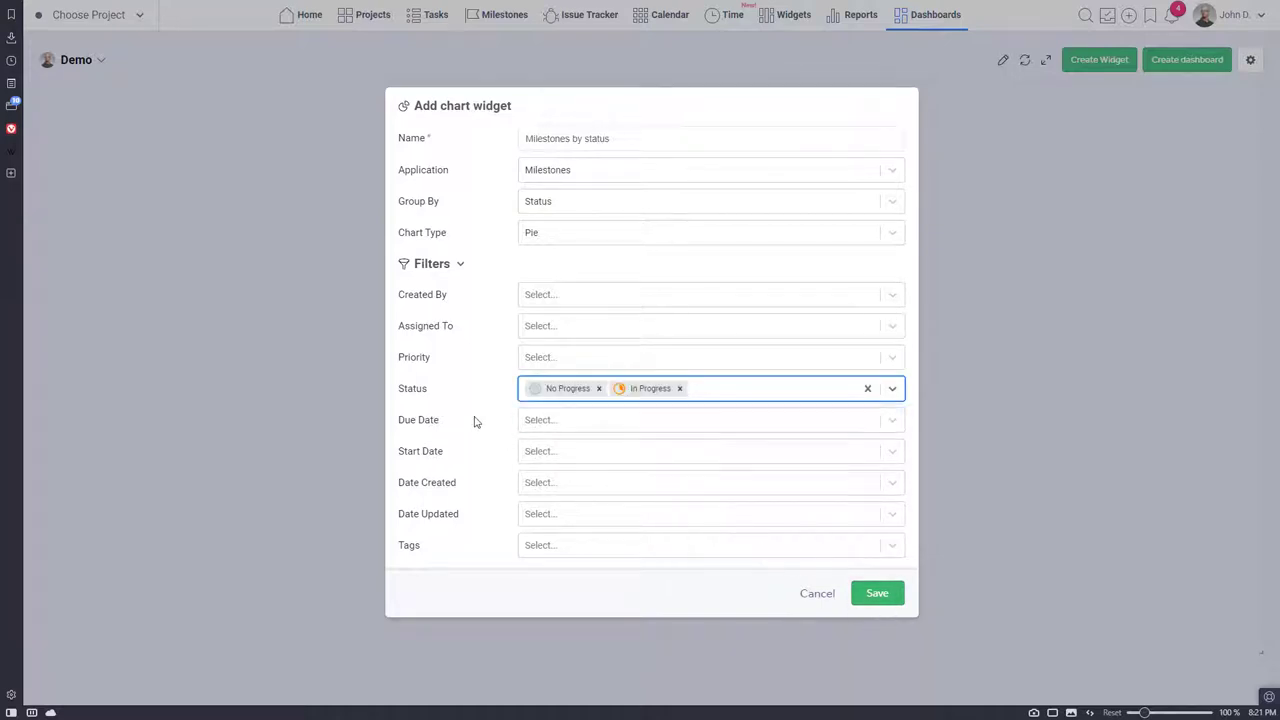
pyautogui.click(884, 598)
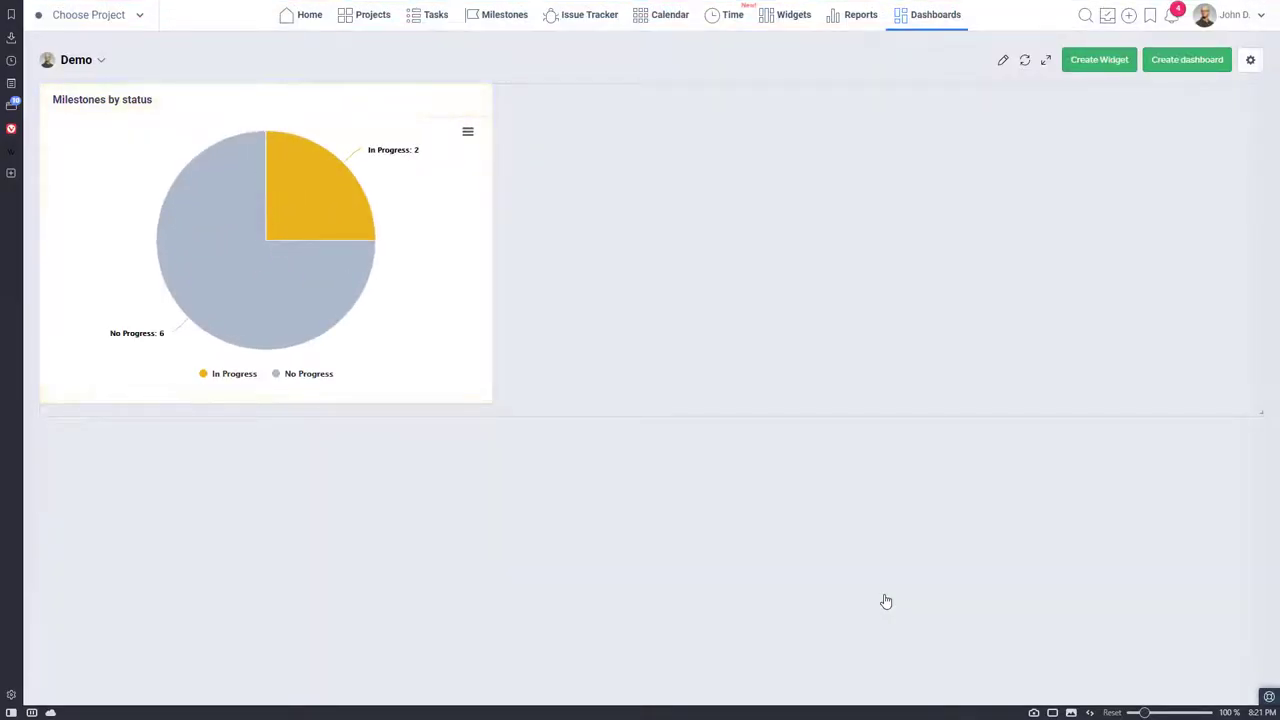
pyautogui.moveTo(468, 124)
pyautogui.click(423, 102)
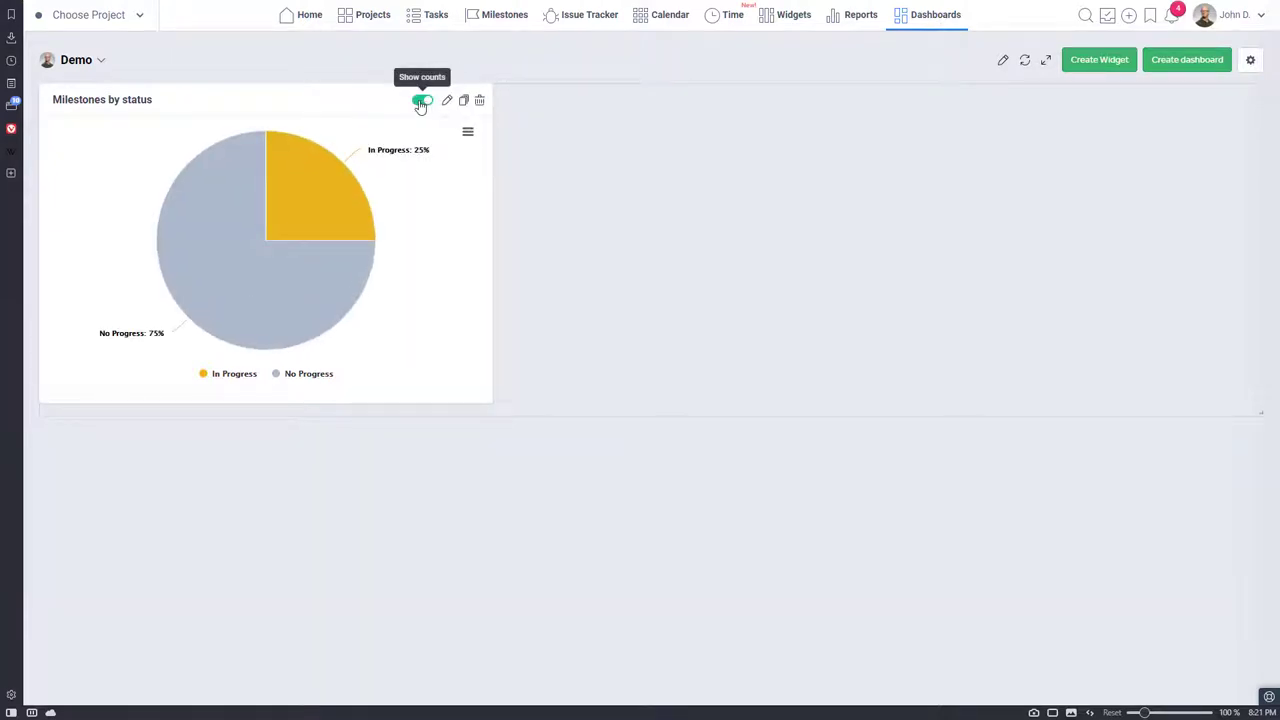
pyautogui.click(423, 103)
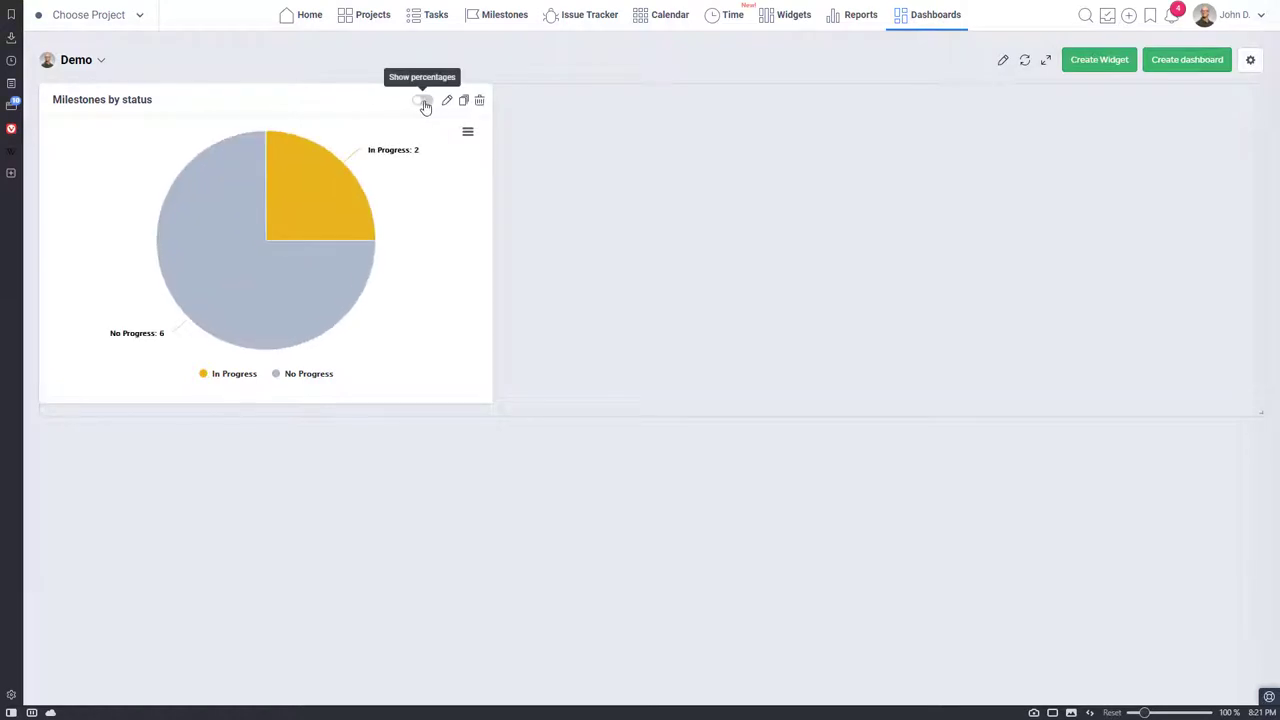
pyautogui.click(447, 103)
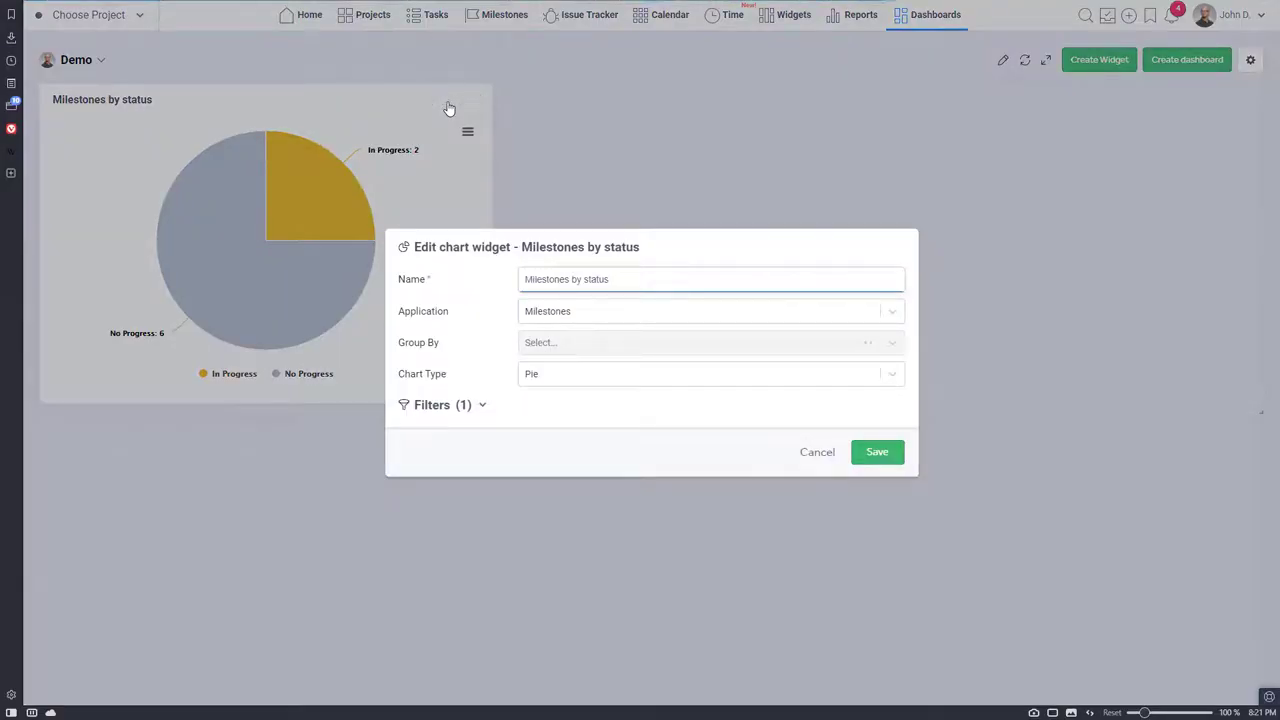
pyautogui.click(816, 597)
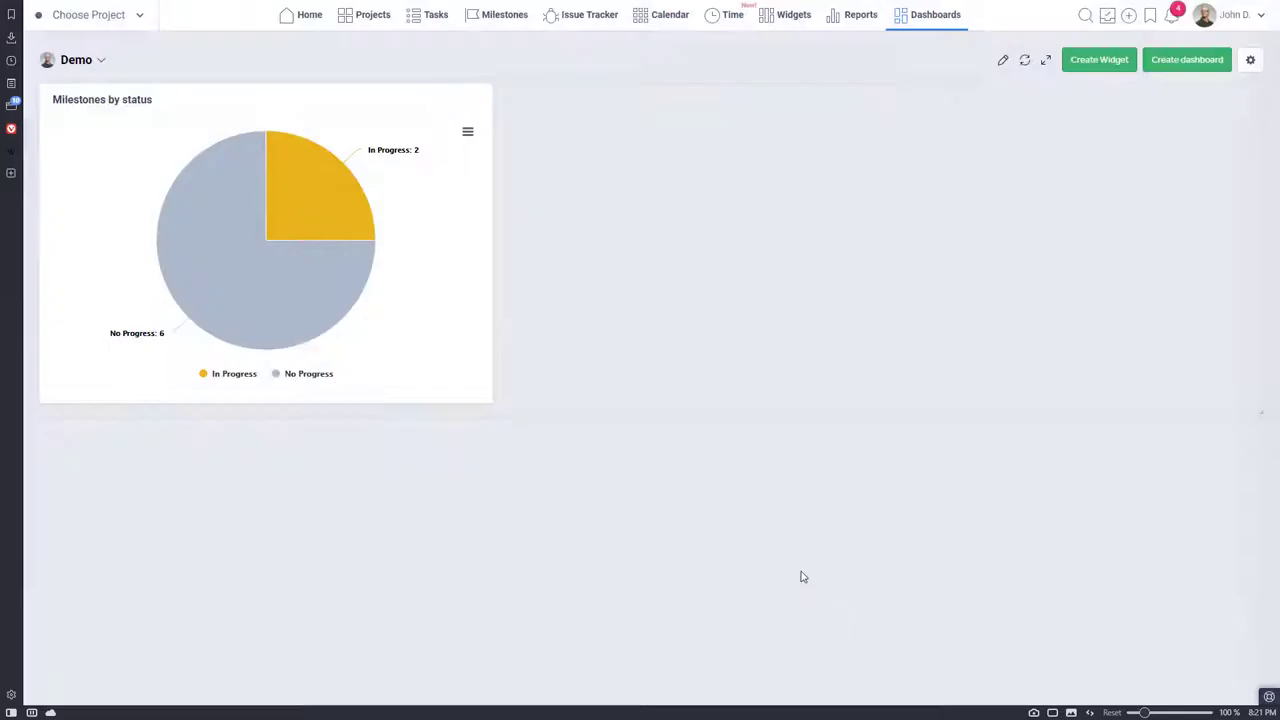
pyautogui.click(468, 134)
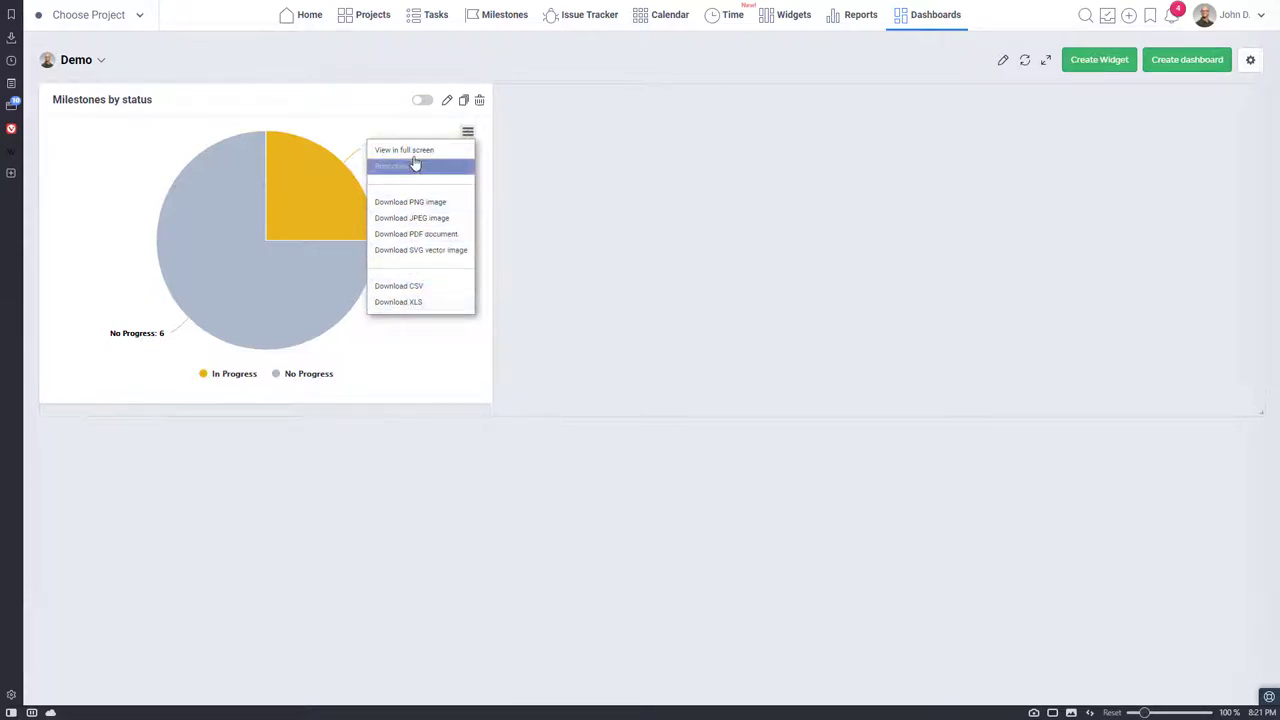
# Change the Milestones by status chart type to Bar and label it with percentages
pyautogui.click(448, 102)
pyautogui.click(558, 376)
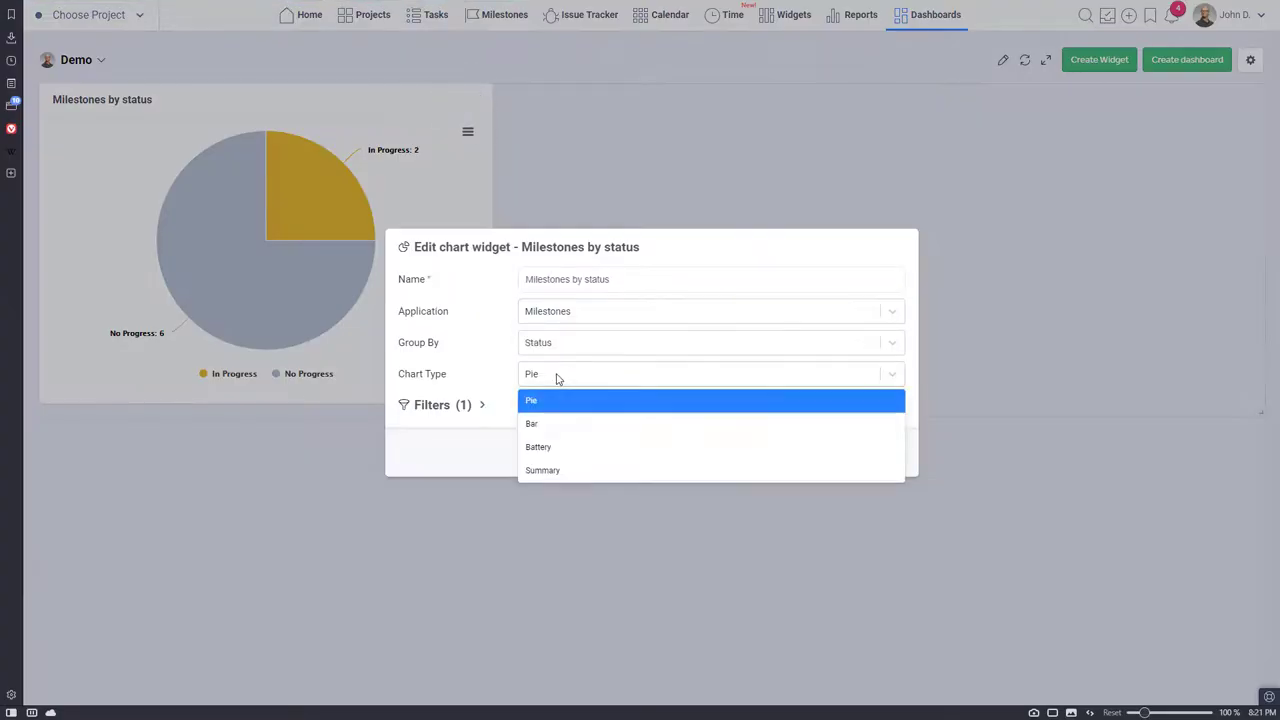
pyautogui.click(538, 425)
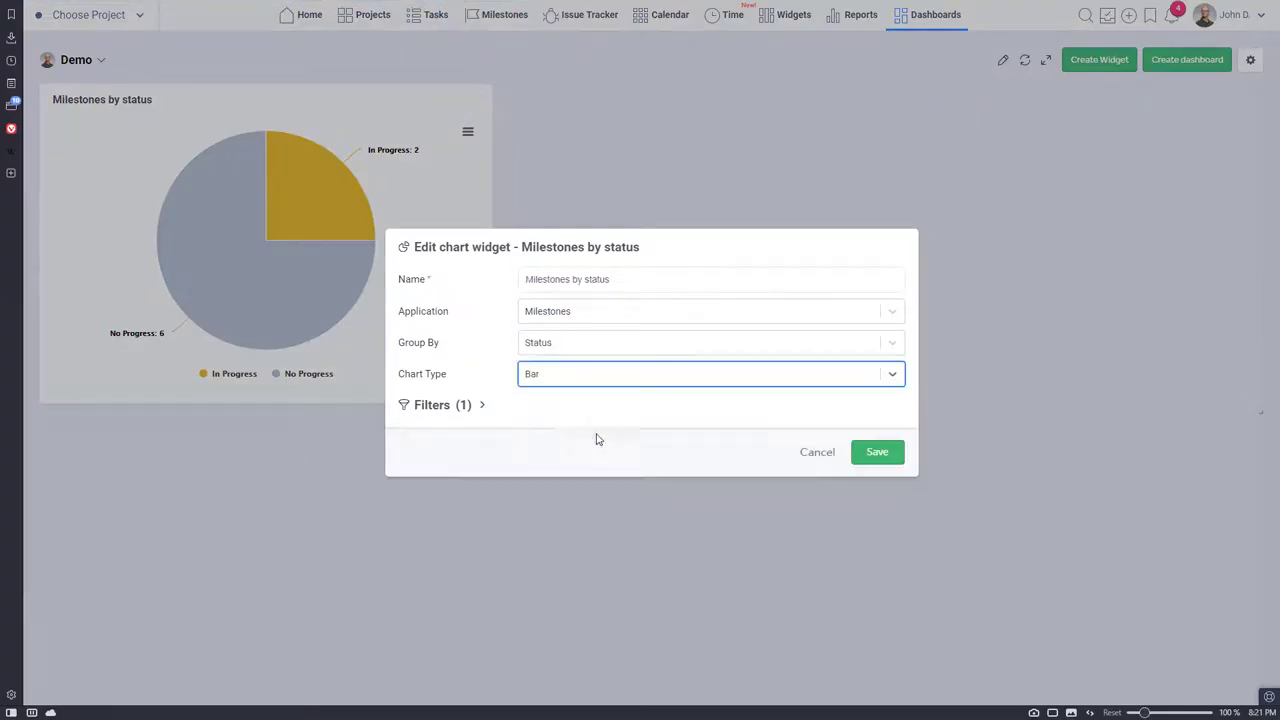
pyautogui.click(880, 453)
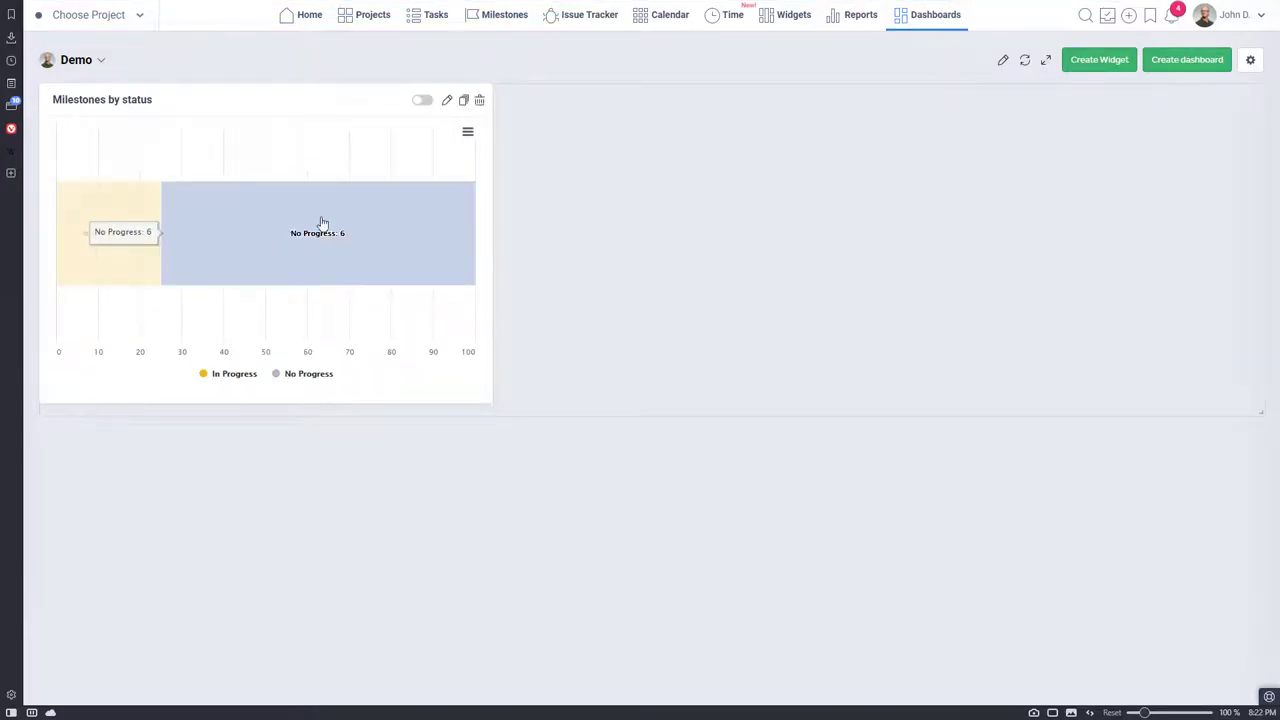
pyautogui.click(428, 102)
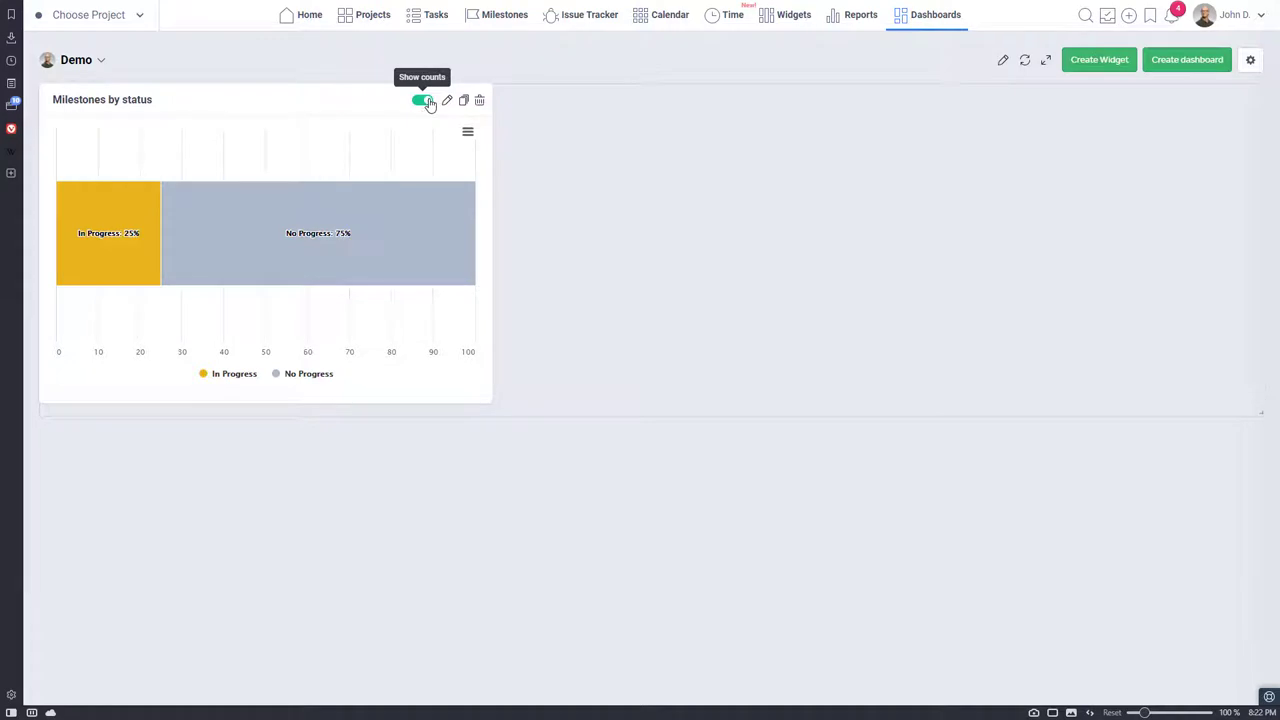
pyautogui.click(1104, 64)
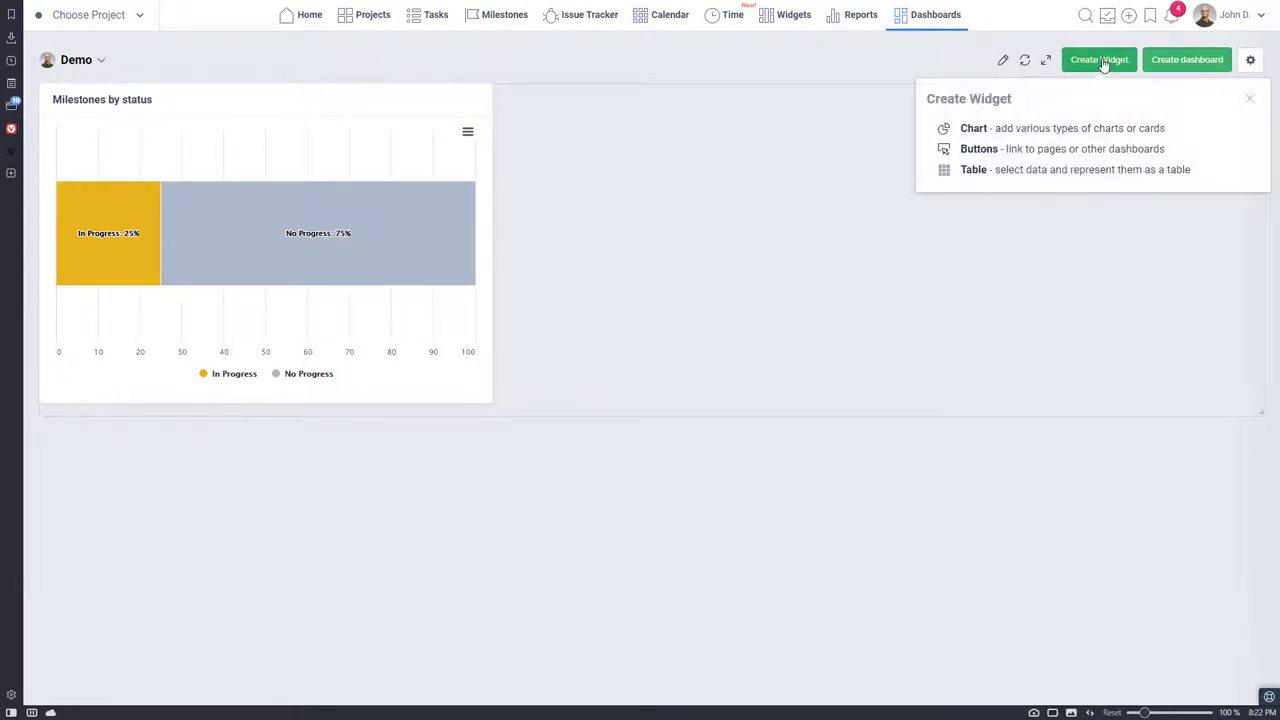
# Save a Tasks by Status Type chart as a pie chart
pyautogui.click(993, 132)
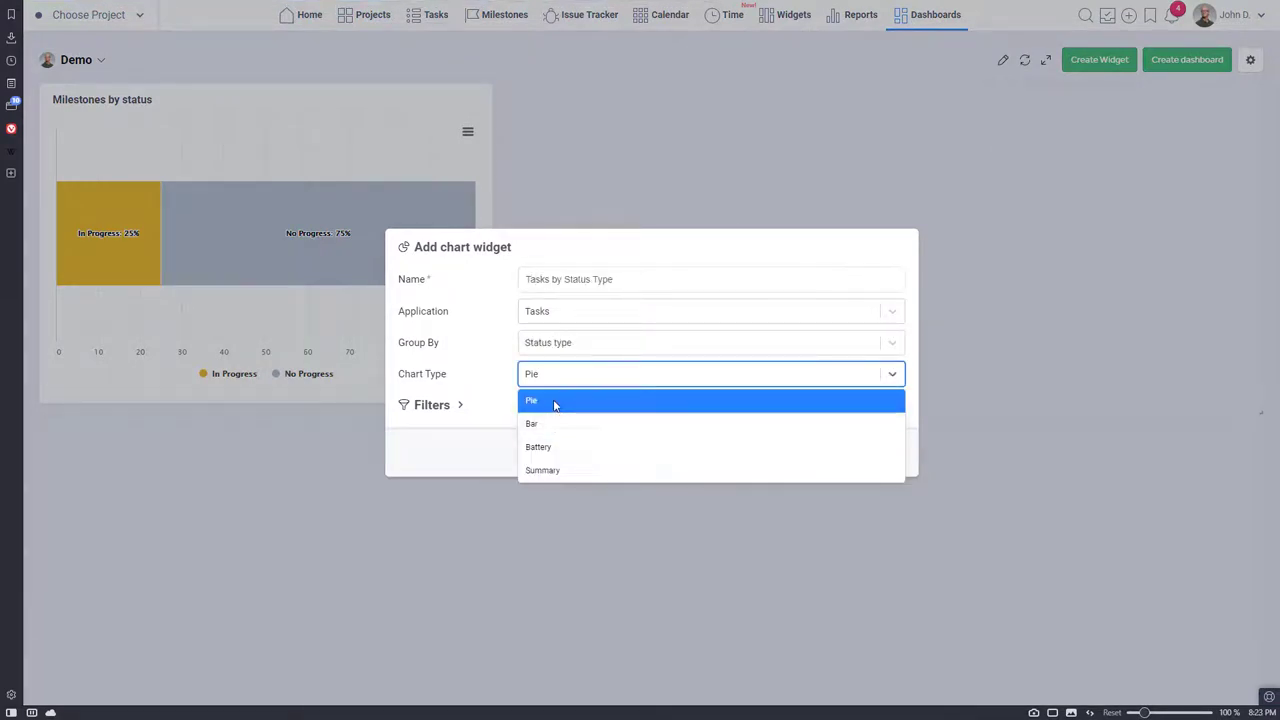
pyautogui.click(545, 403)
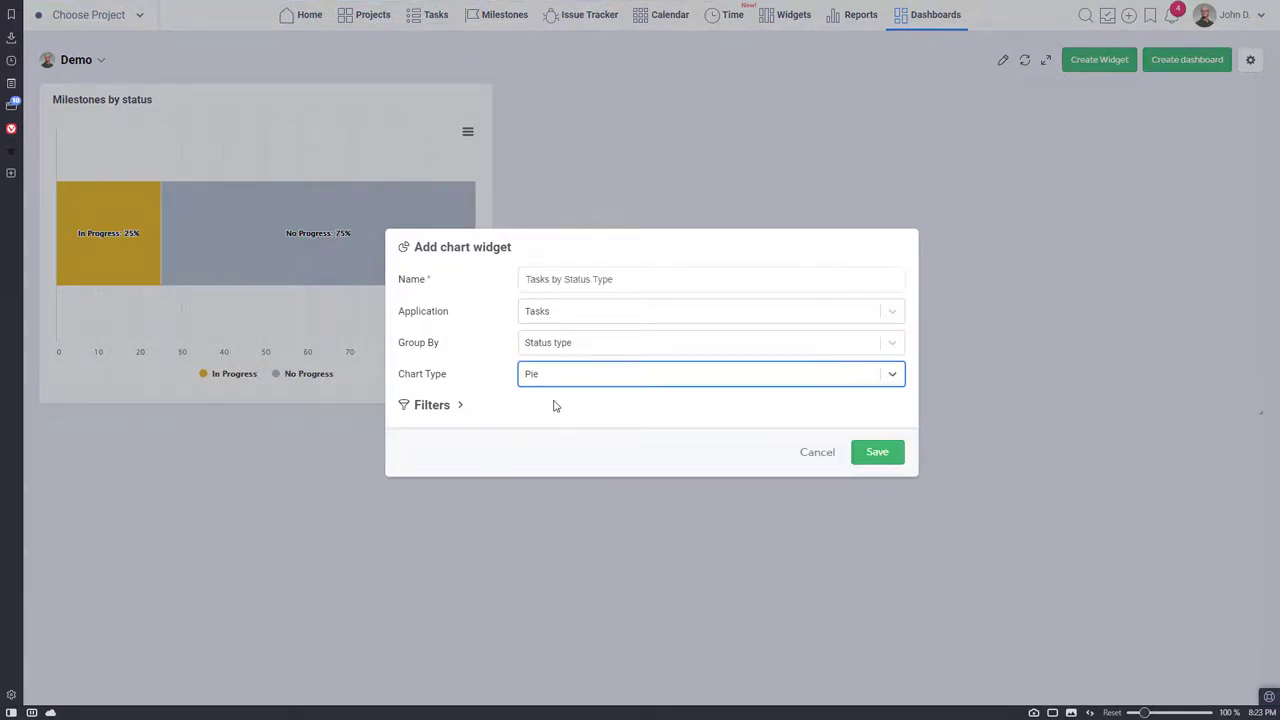
pyautogui.click(876, 453)
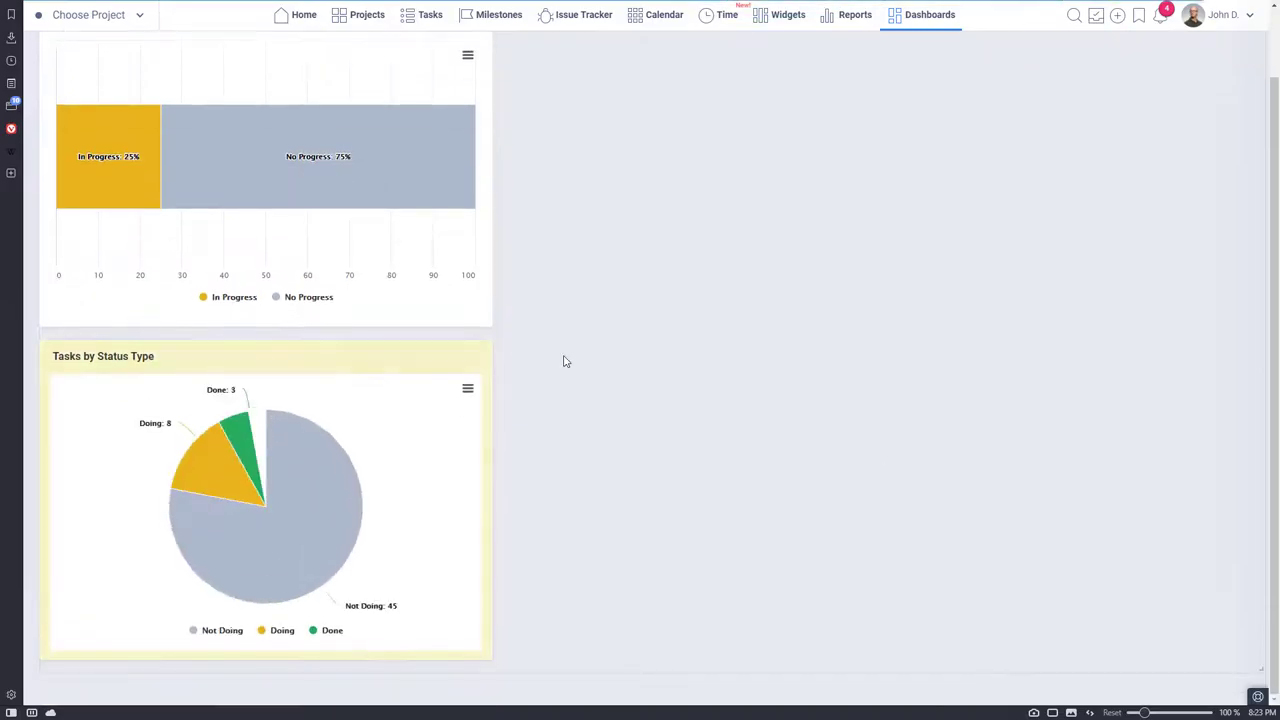
# Move the pie beside the milestones chart and toggle Projects chart percentages on and off
pyautogui.moveTo(100, 354); pyautogui.dragTo(600, 270)
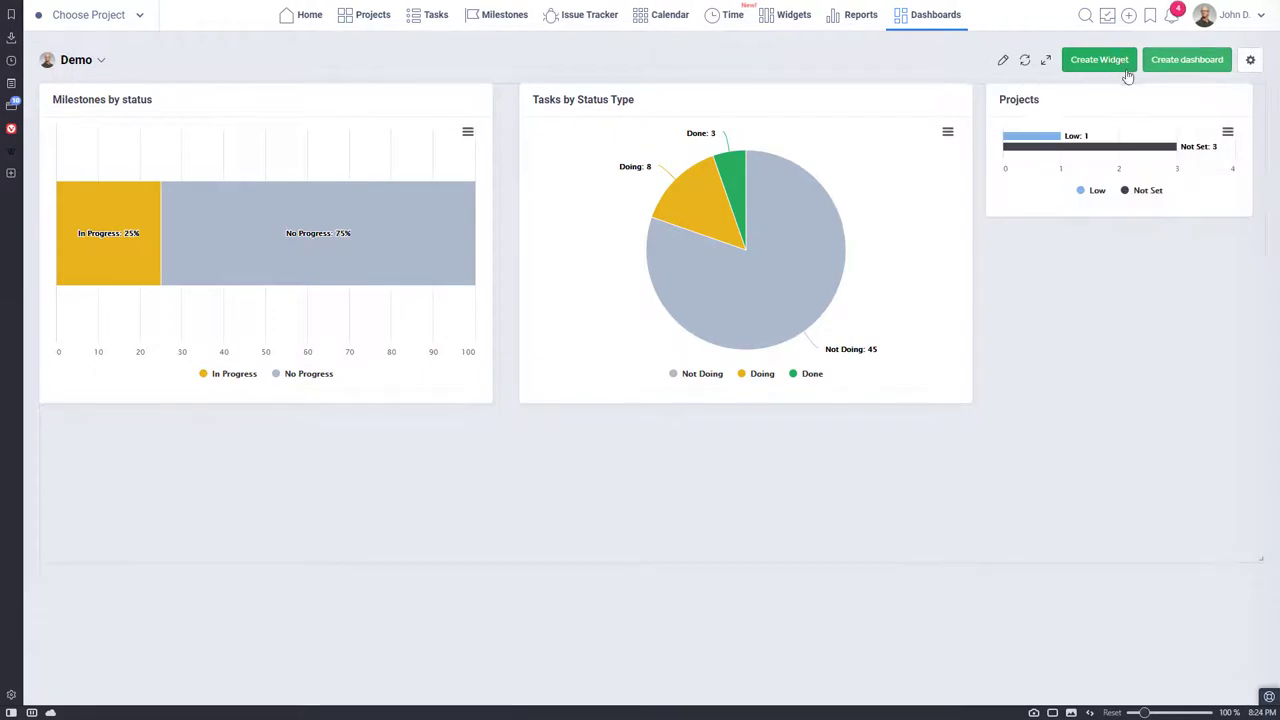
pyautogui.click(1183, 101)
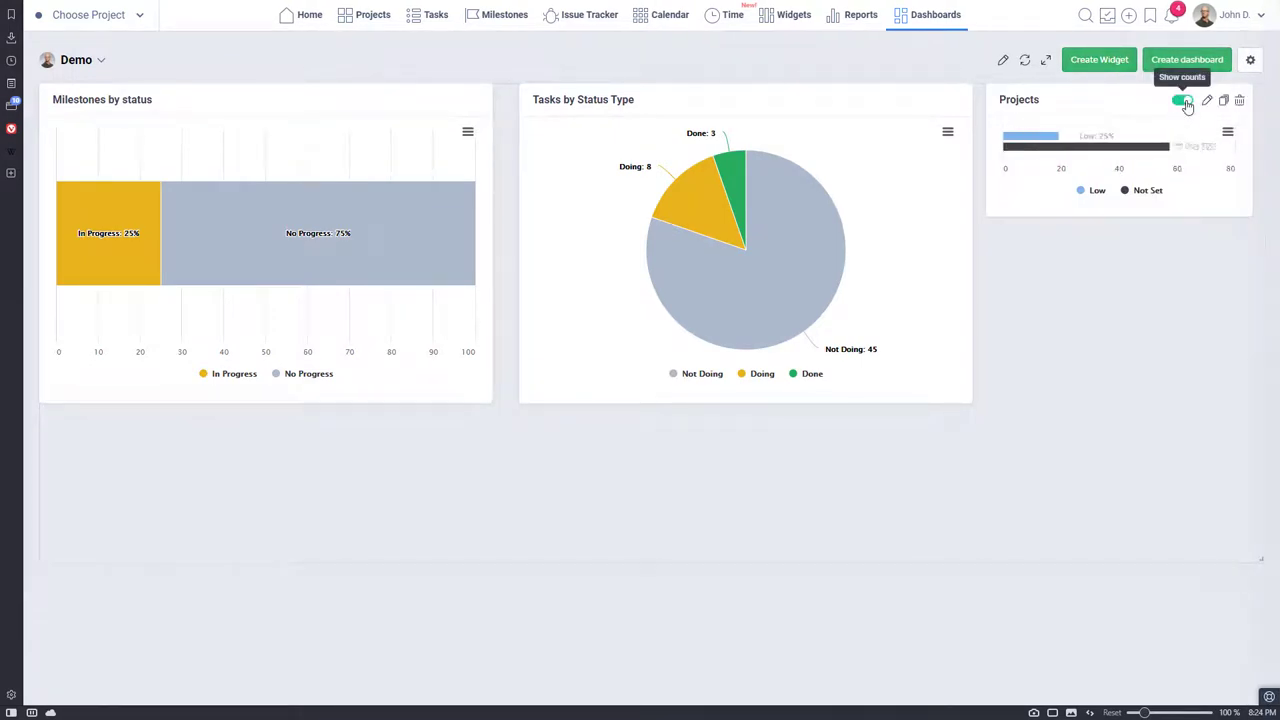
pyautogui.click(1182, 101)
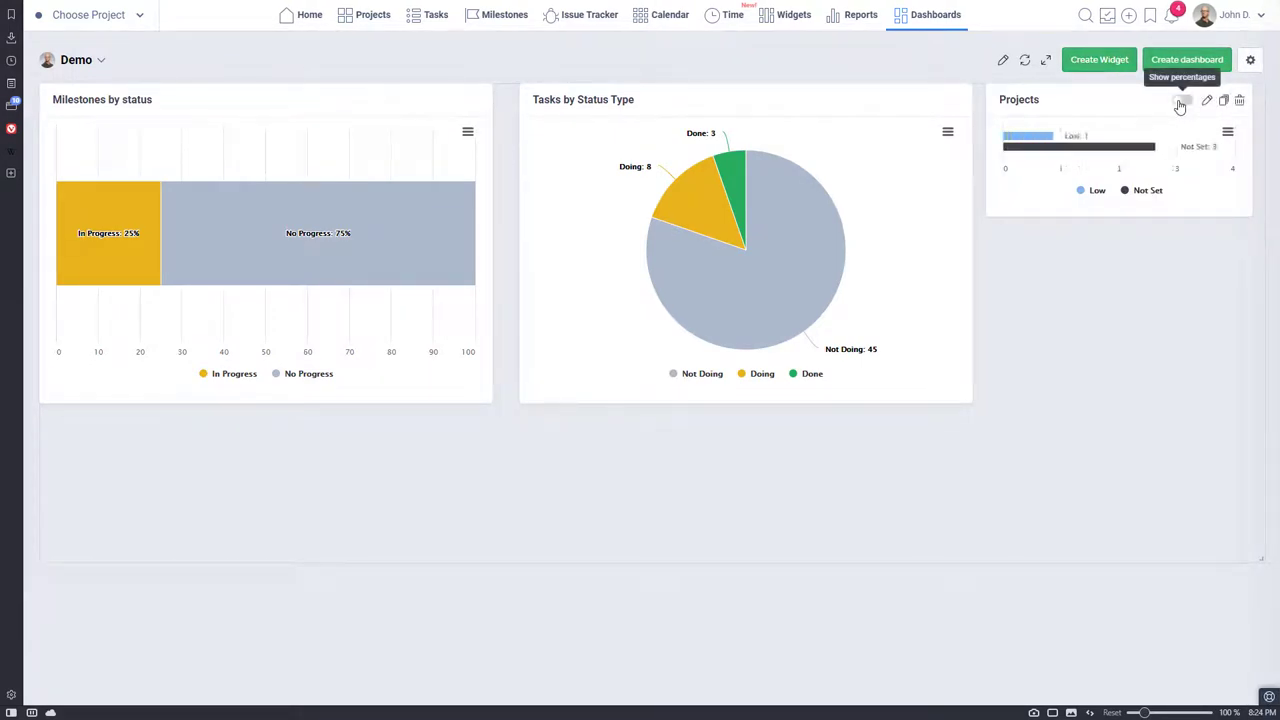
# Start a Buttons widget with three button rows
pyautogui.click(1120, 60)
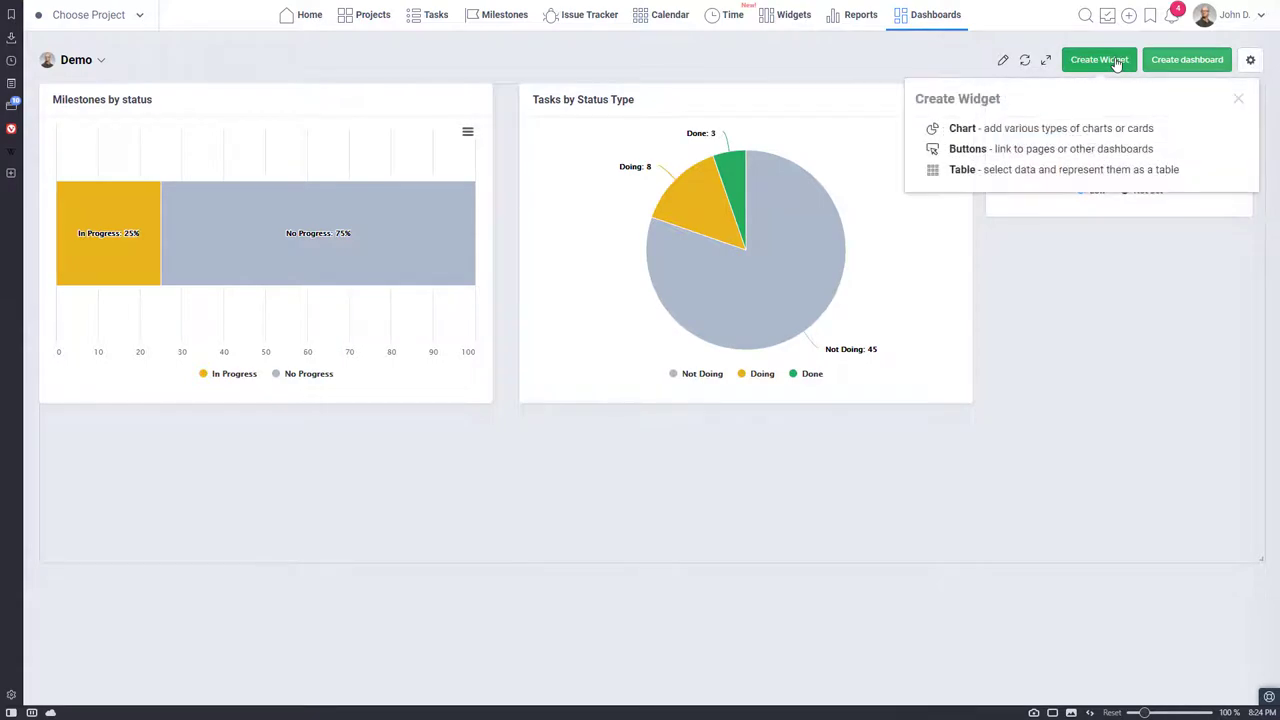
pyautogui.click(1052, 149)
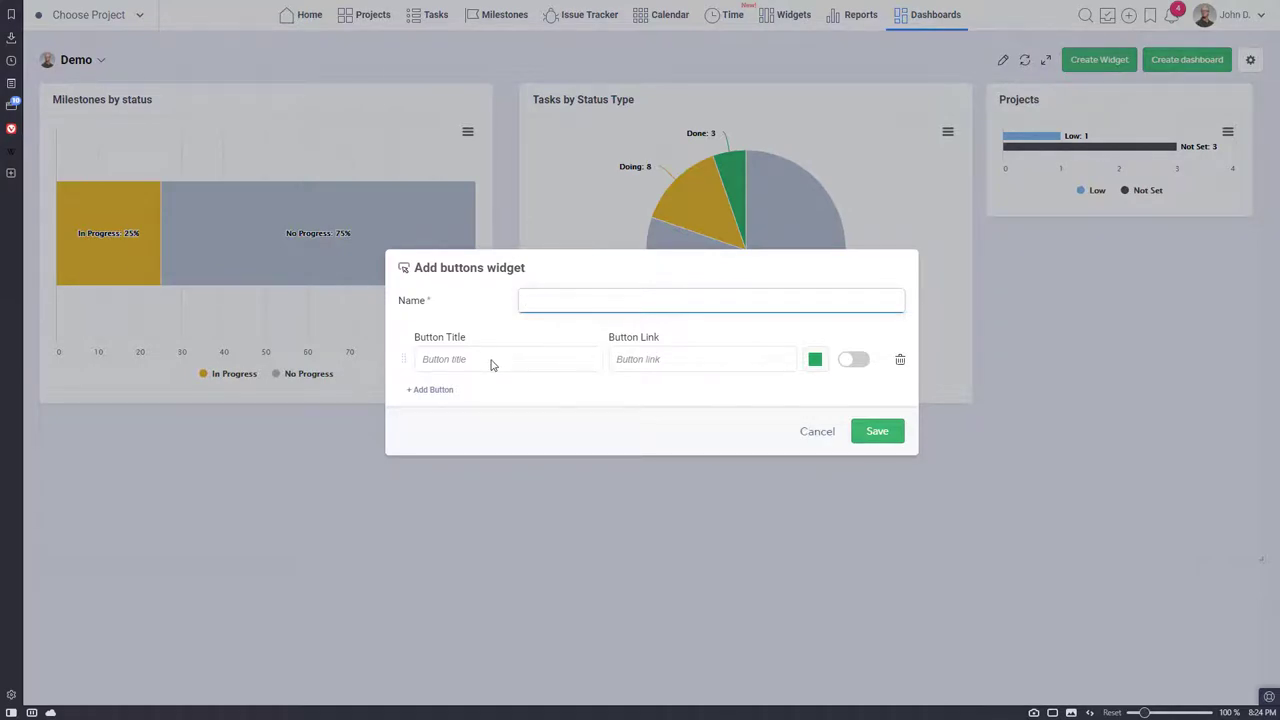
pyautogui.click(440, 390)
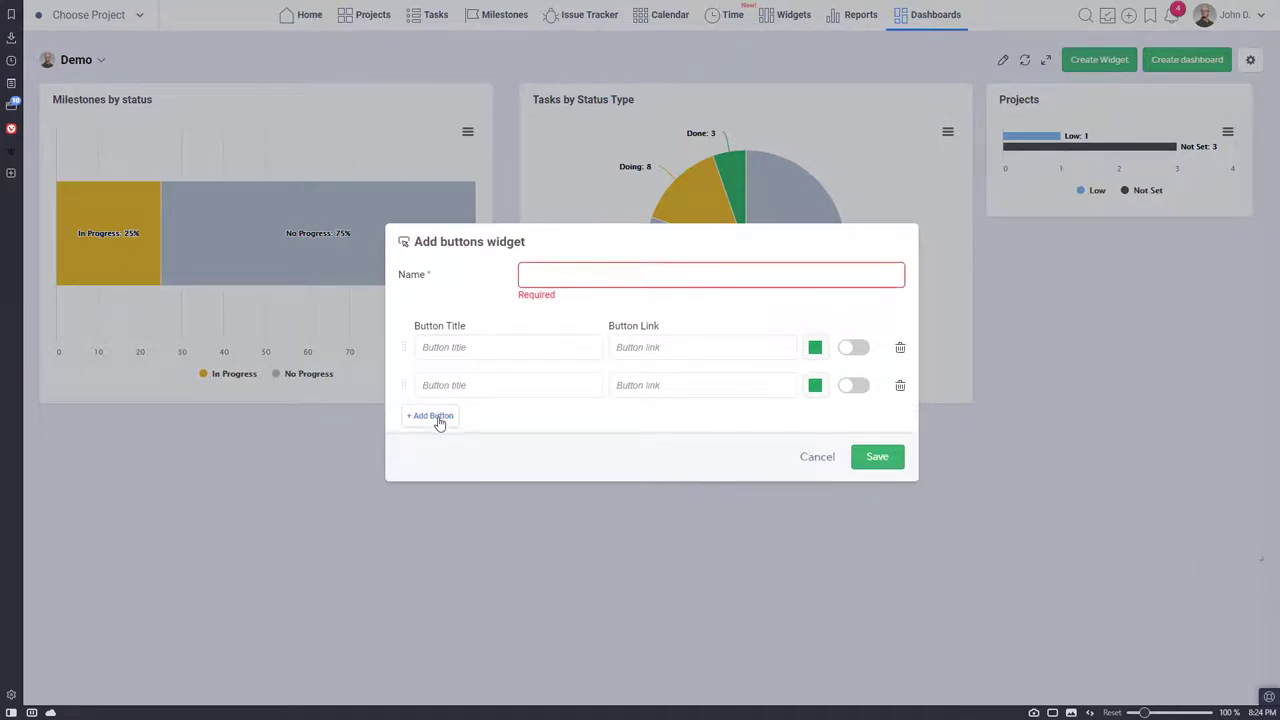
pyautogui.click(436, 418)
# Colour the three buttons dark navy, yellow and dark navy
pyautogui.click(815, 328)
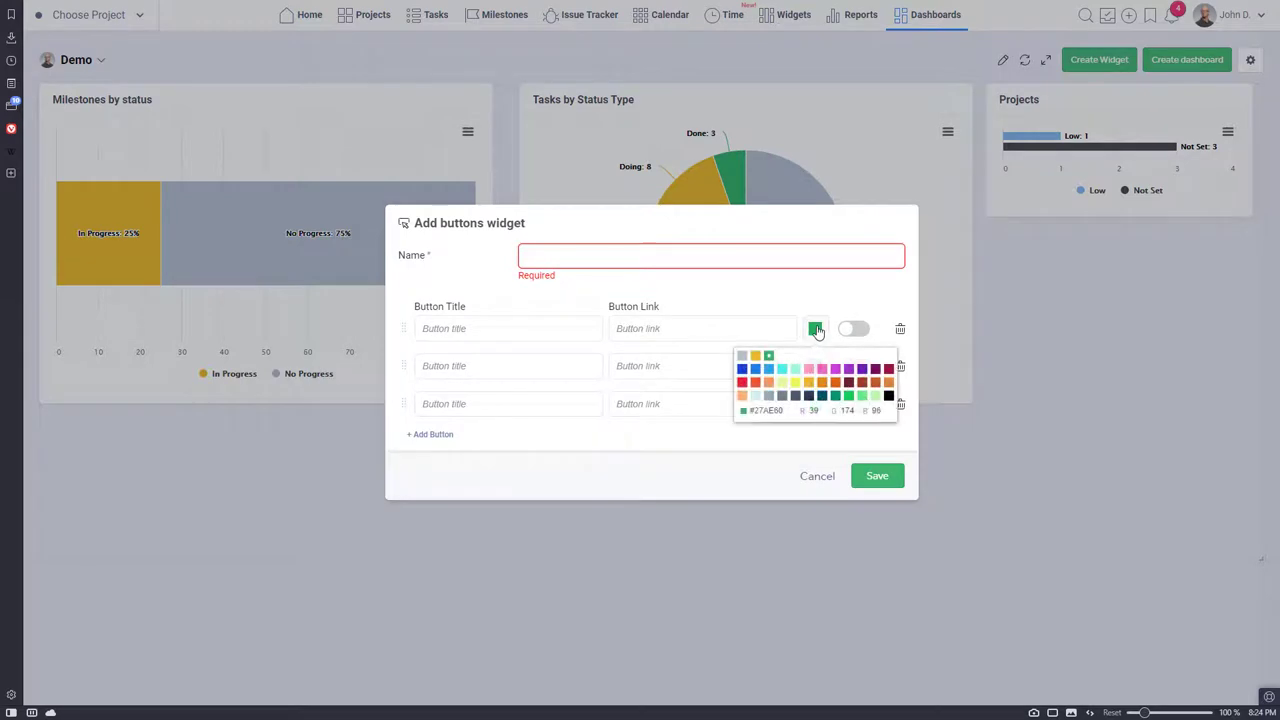
pyautogui.click(810, 396)
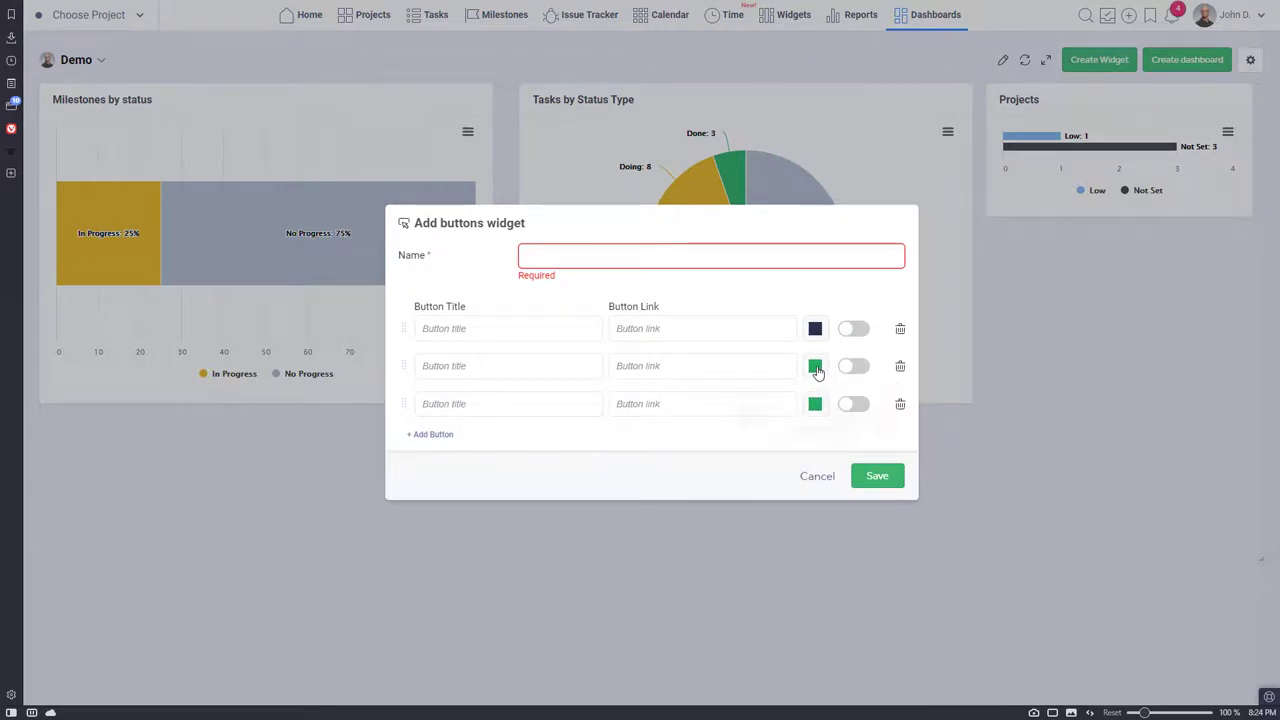
pyautogui.click(815, 366)
pyautogui.click(795, 420)
pyautogui.click(815, 404)
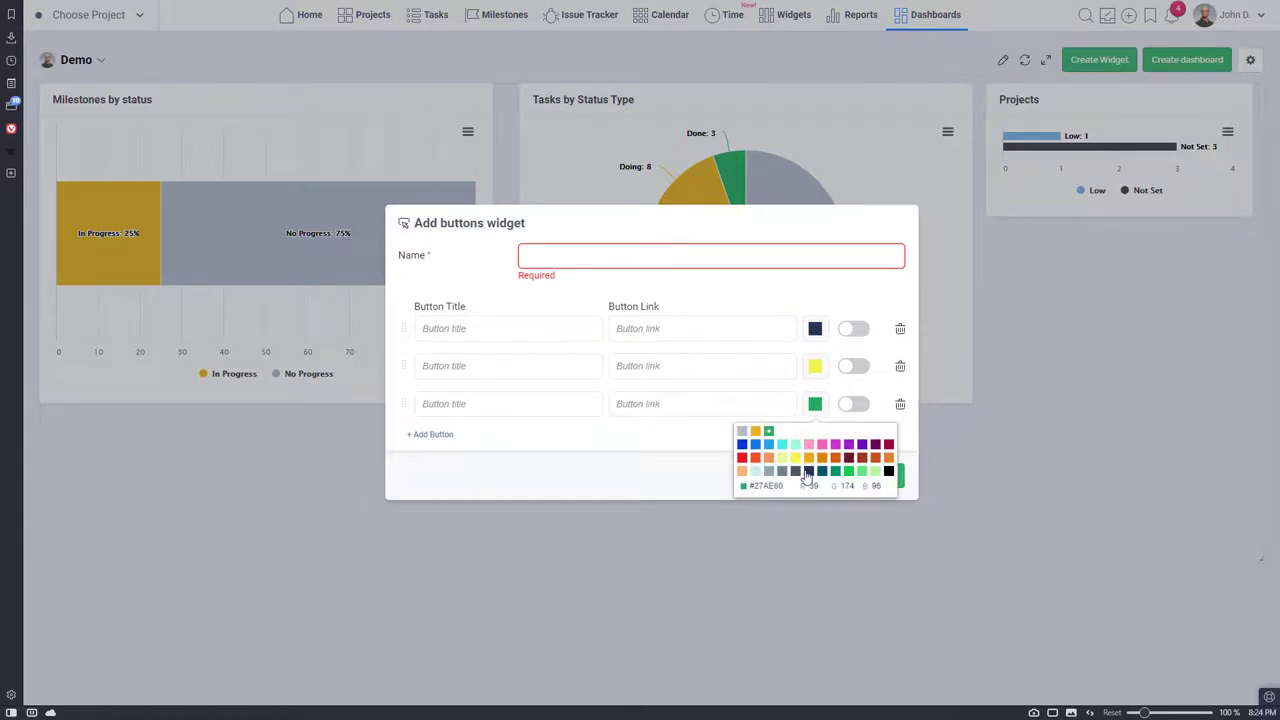
pyautogui.click(809, 472)
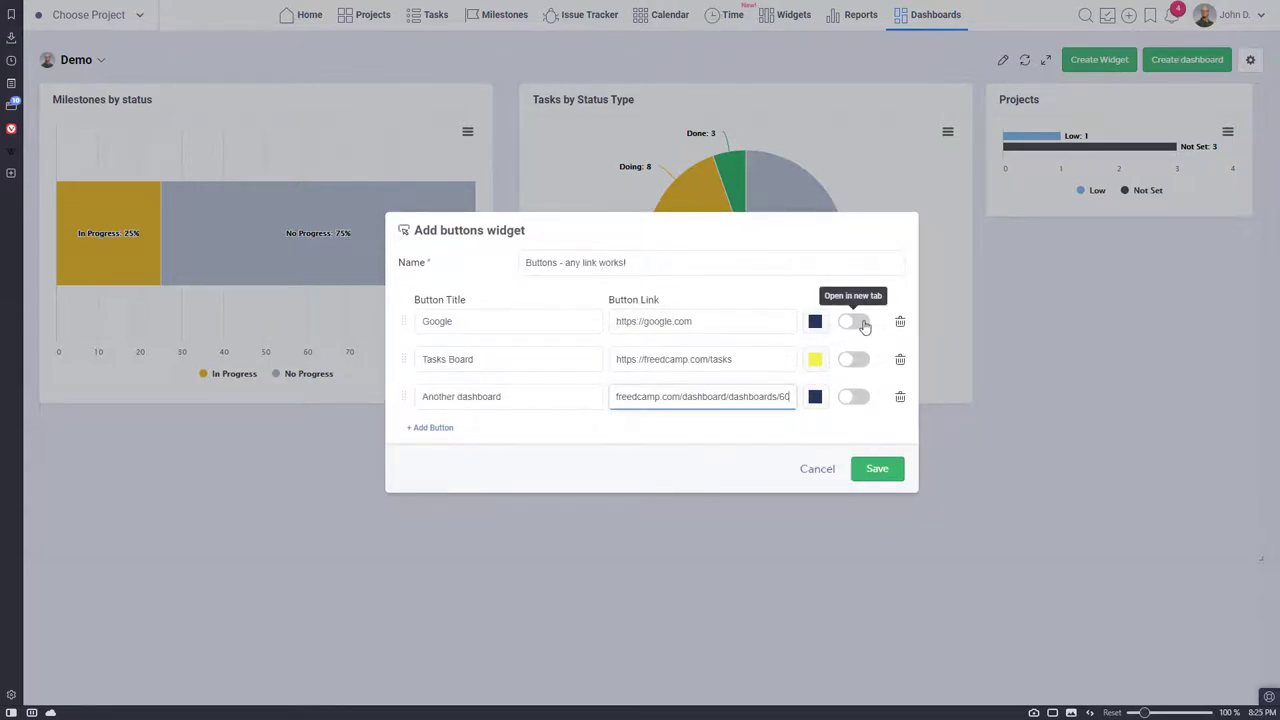
# Make the Google, Tasks Board and Another dashboard buttons open in new tabs, and save
pyautogui.click(865, 325)
pyautogui.click(863, 362)
pyautogui.click(867, 399)
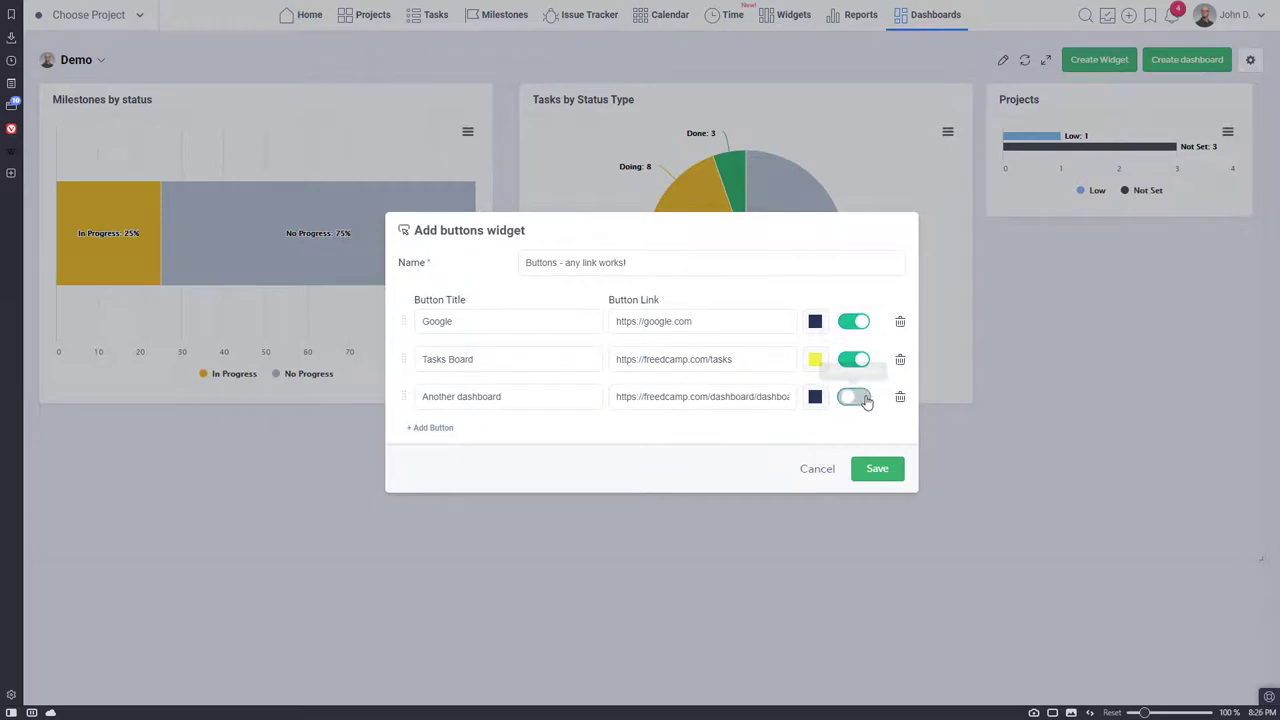
pyautogui.click(880, 472)
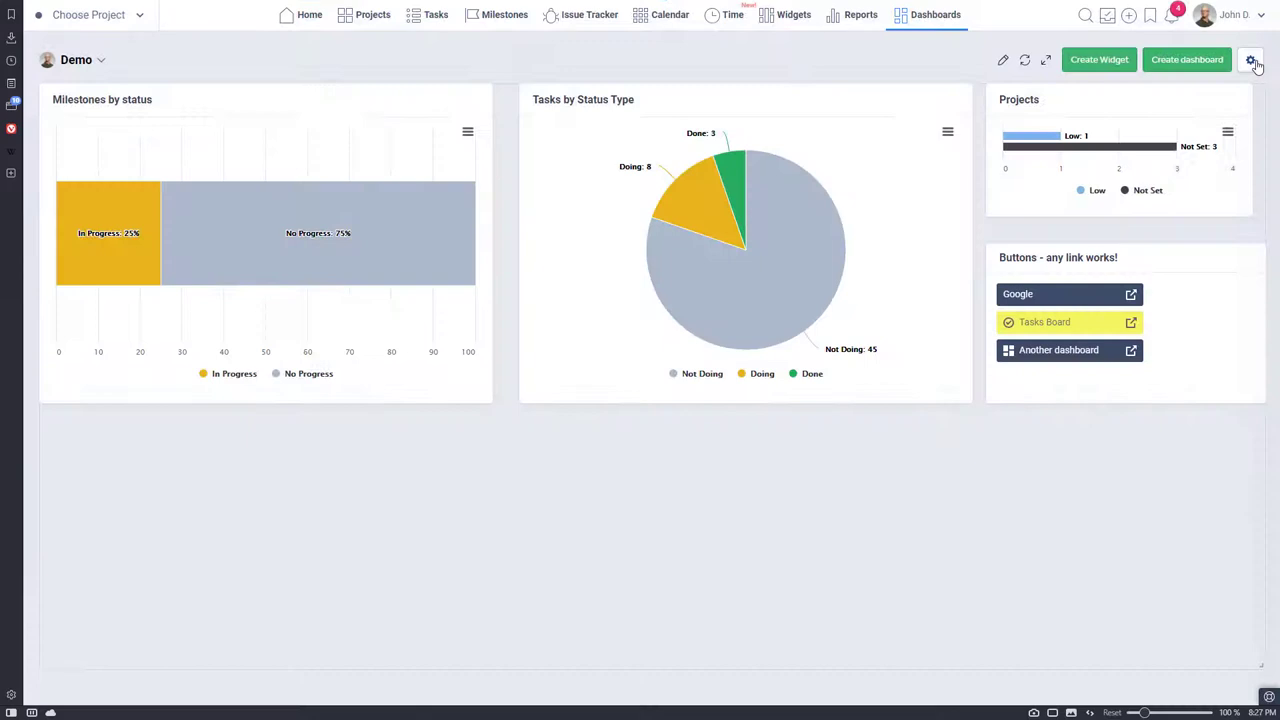
# Turn Show legend on charts to No, then back to Yes
pyautogui.click(1251, 60)
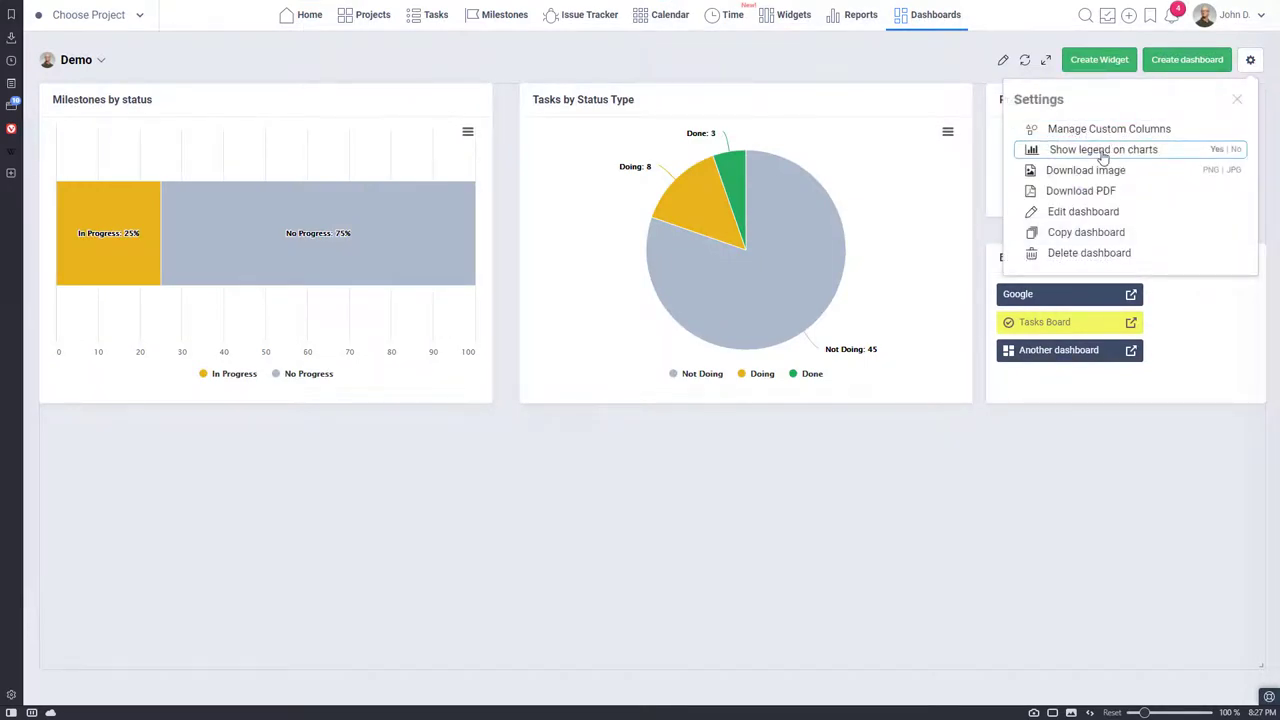
pyautogui.click(1236, 150)
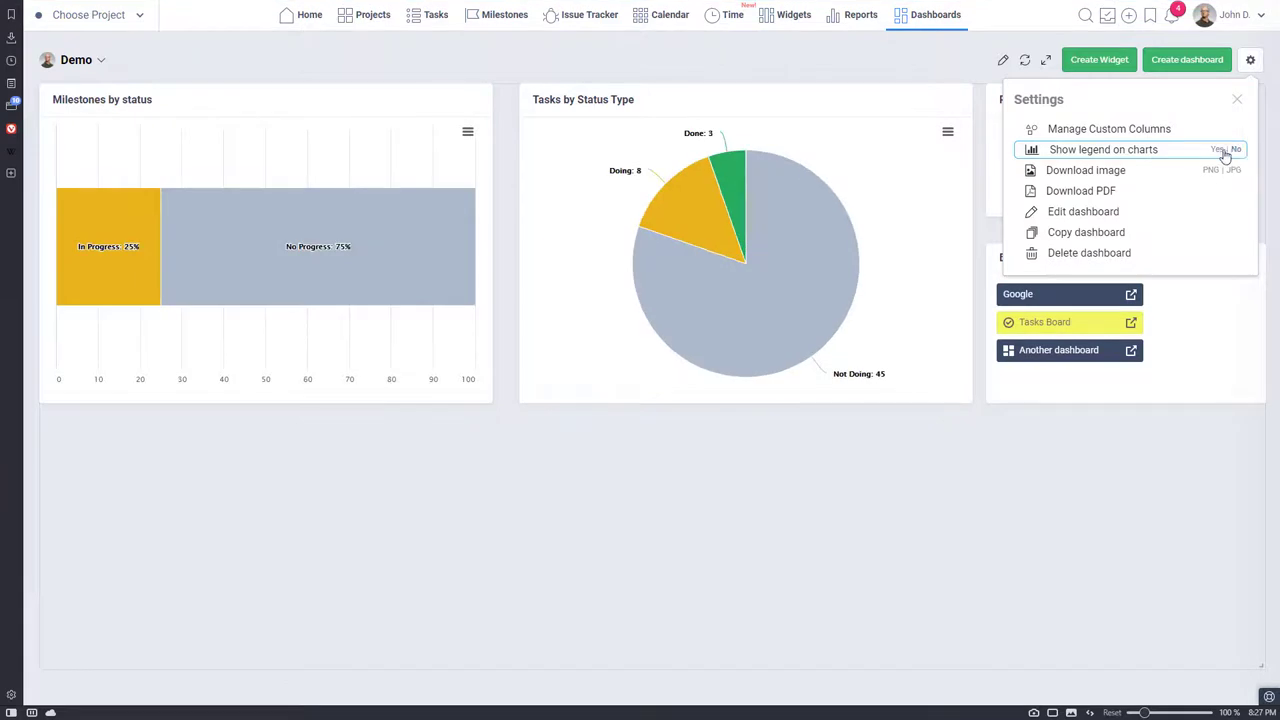
pyautogui.click(1217, 150)
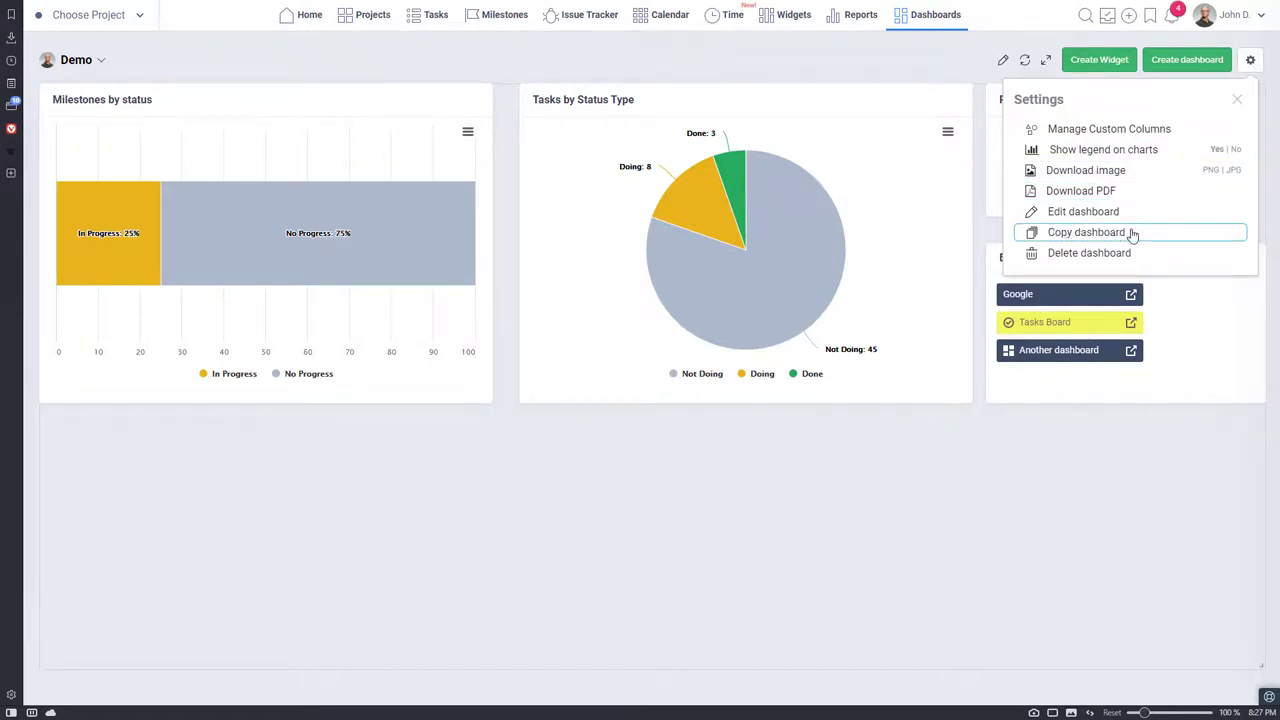
pyautogui.click(1100, 59)
# Save a table widget named Milestones on the Milestones application, grouped by Assignee
pyautogui.click(950, 169)
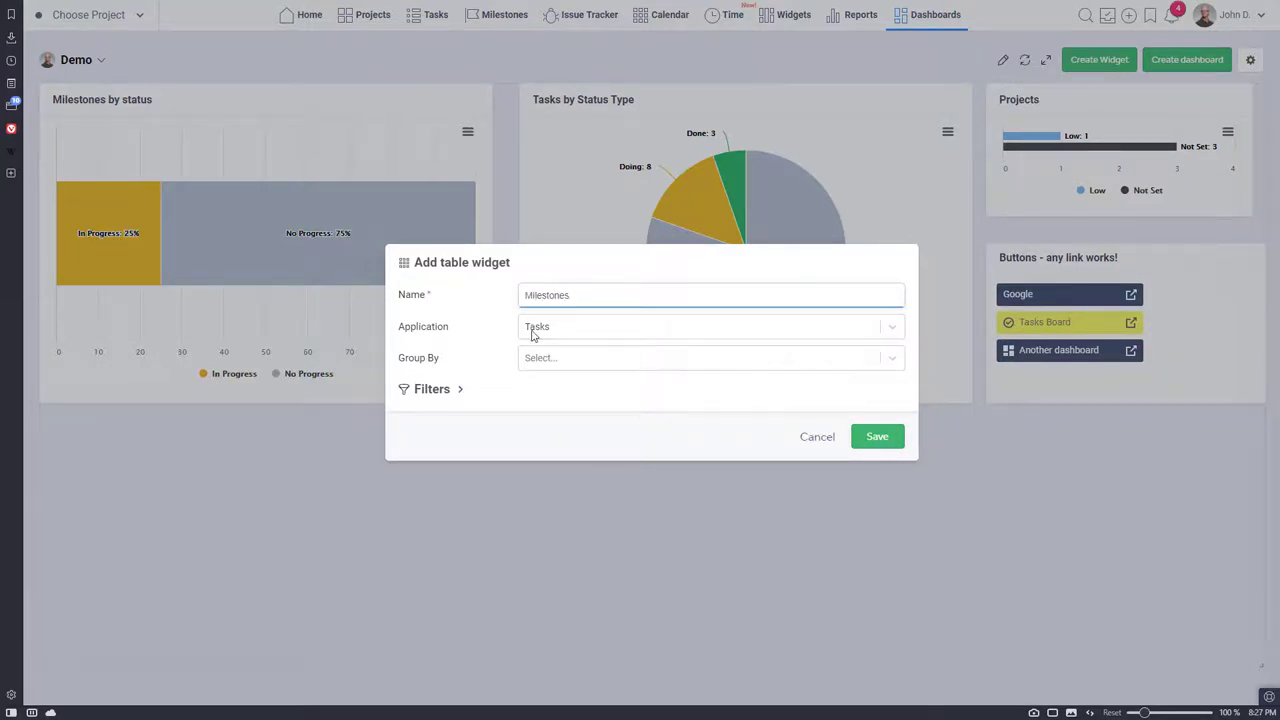
pyautogui.click(533, 336)
pyautogui.click(552, 372)
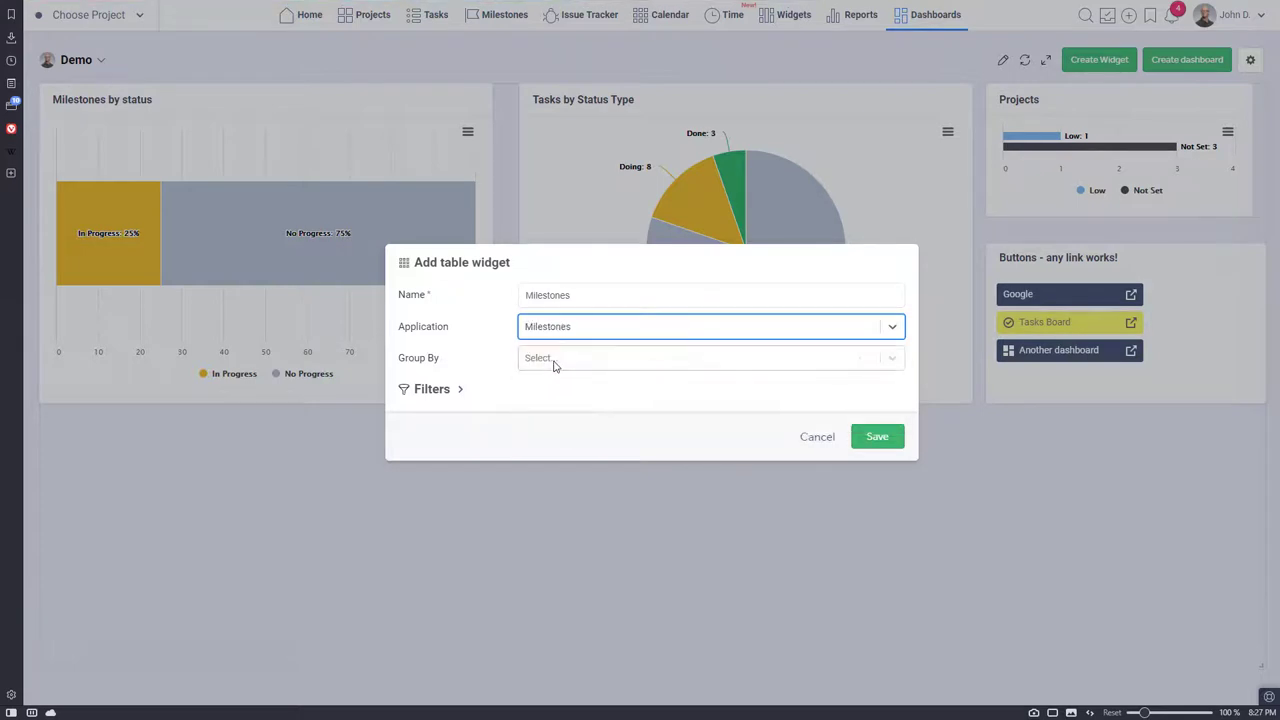
pyautogui.click(556, 362)
pyautogui.click(542, 408)
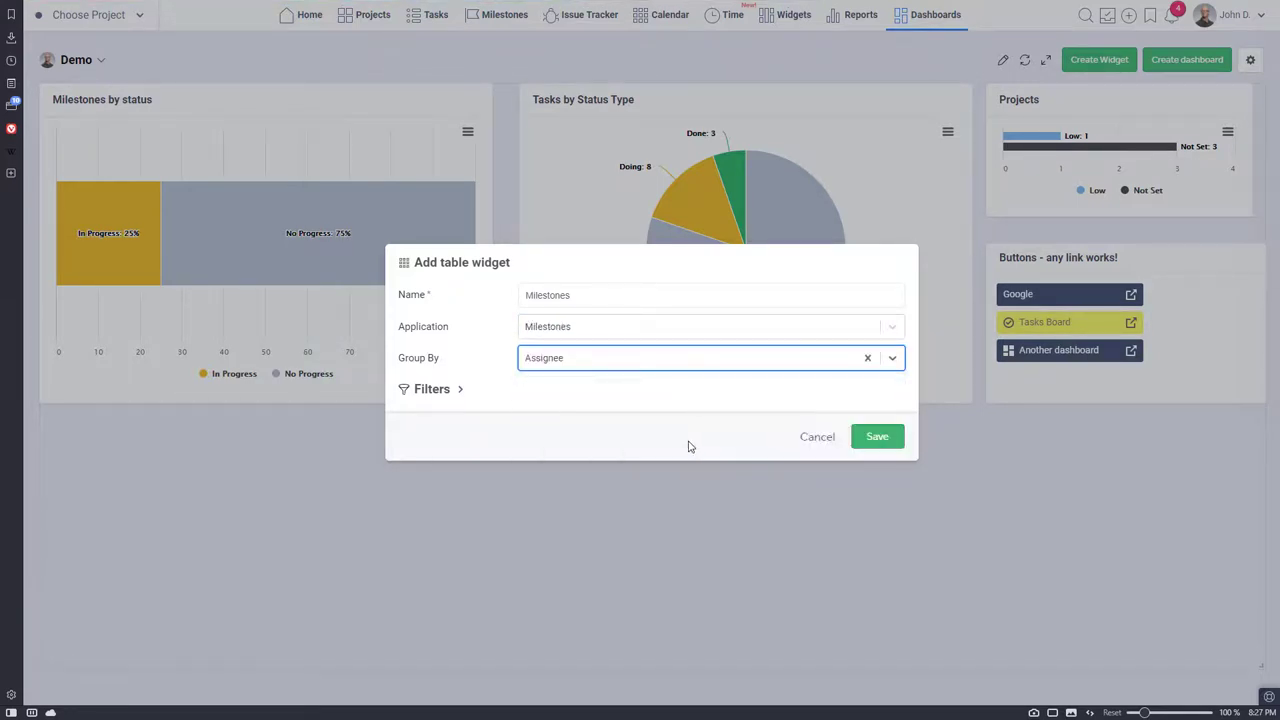
pyautogui.click(450, 393)
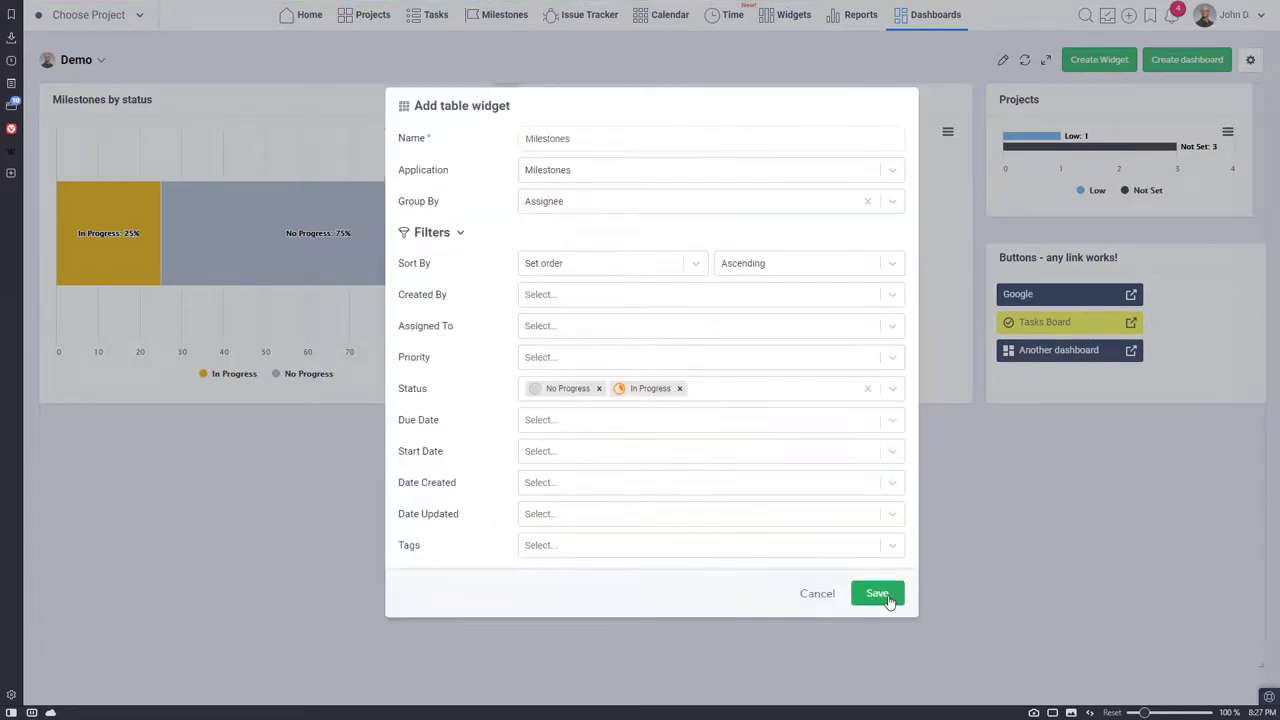
pyautogui.click(888, 600)
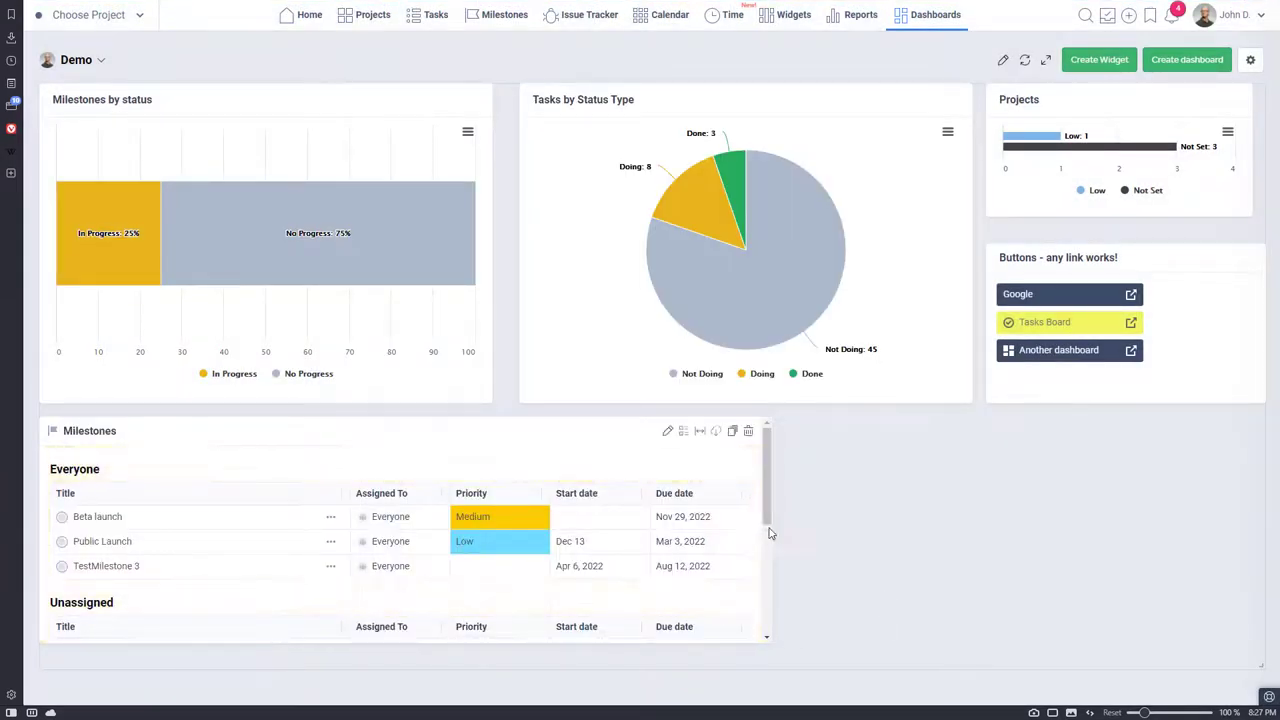
# Widen the Milestones table full-width and add Status, Project, Project group and Last comment columns
pyautogui.moveTo(771, 527); pyautogui.dragTo(1252, 534)
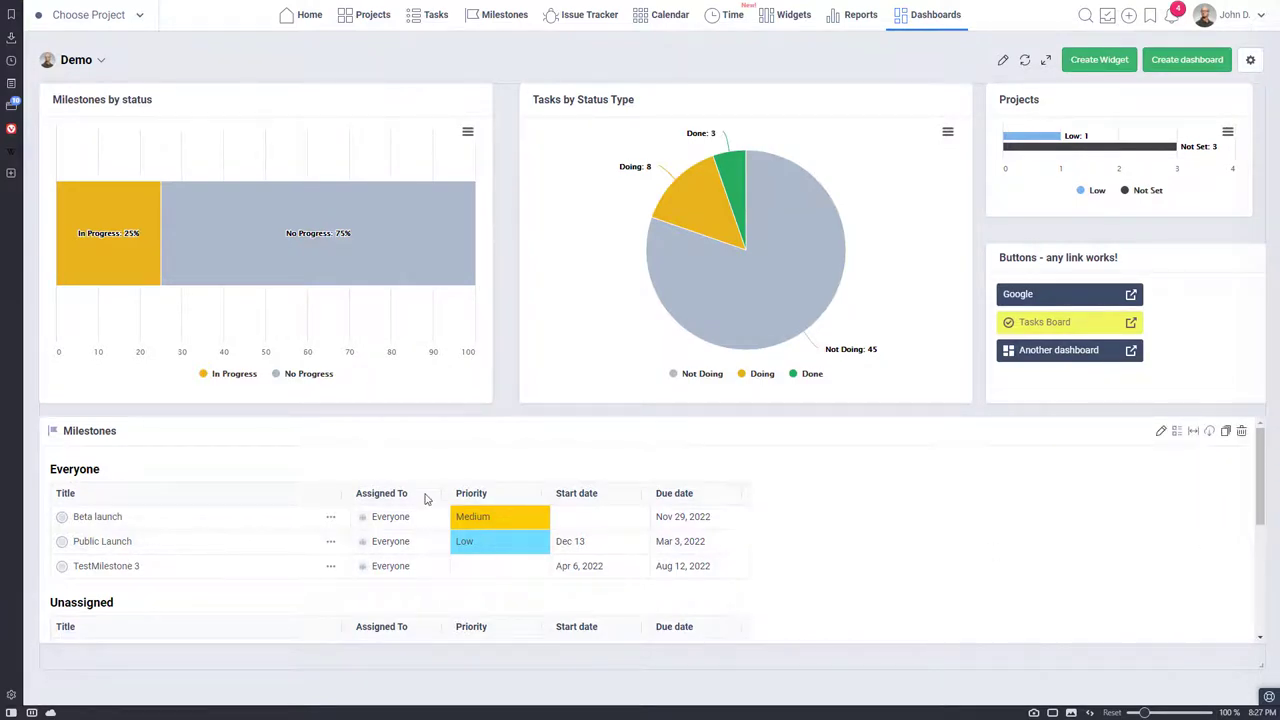
pyautogui.click(1178, 431)
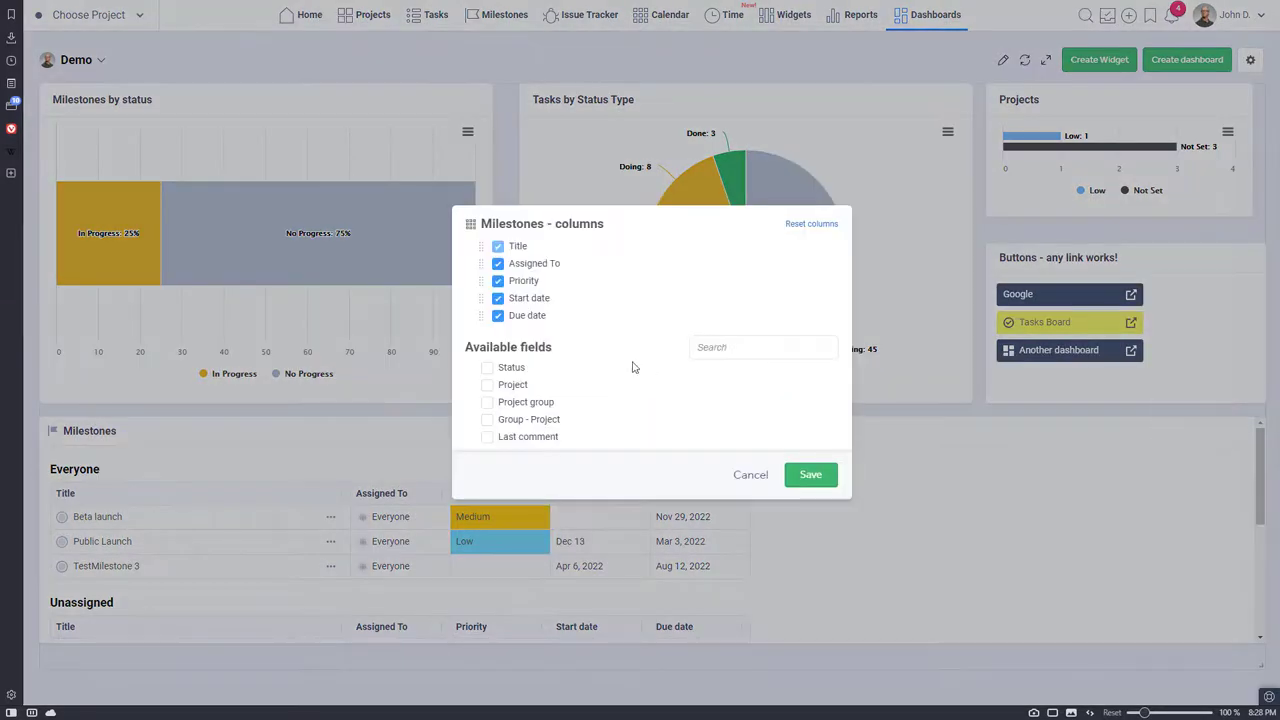
pyautogui.click(487, 368)
pyautogui.click(487, 385)
pyautogui.click(487, 402)
pyautogui.click(487, 437)
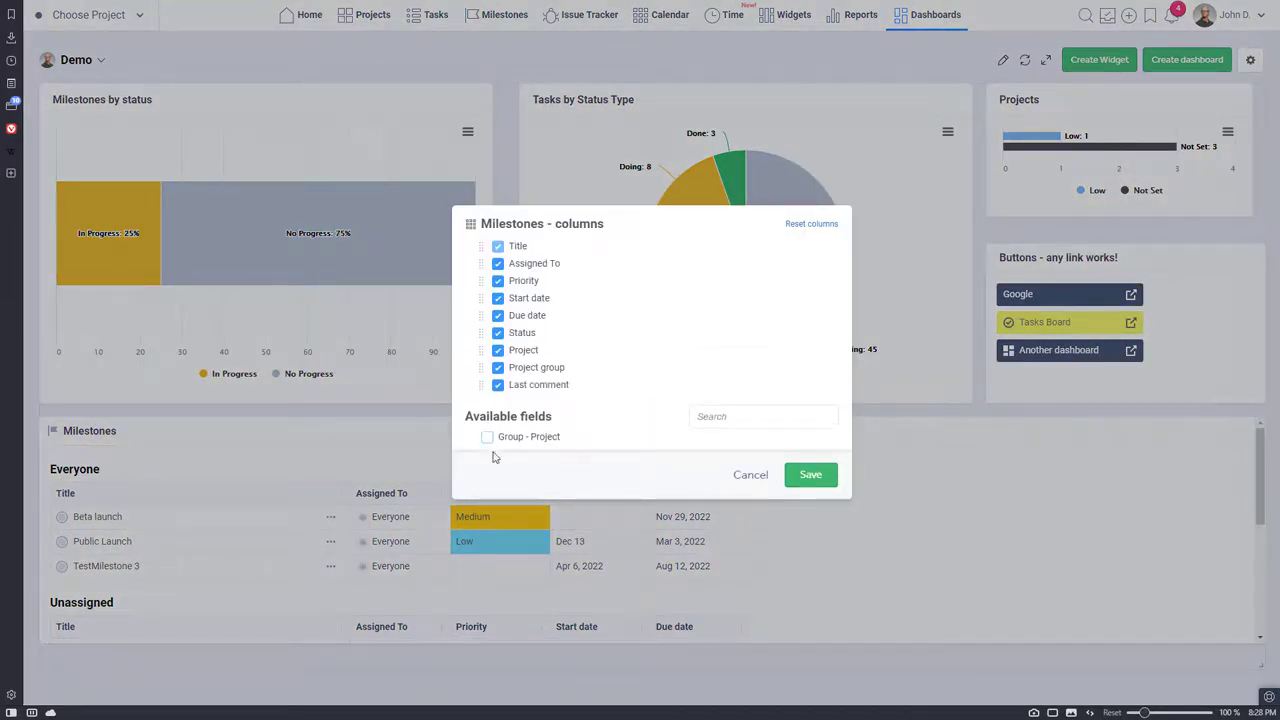
pyautogui.click(809, 476)
pyautogui.scroll(-5, 114, 543)
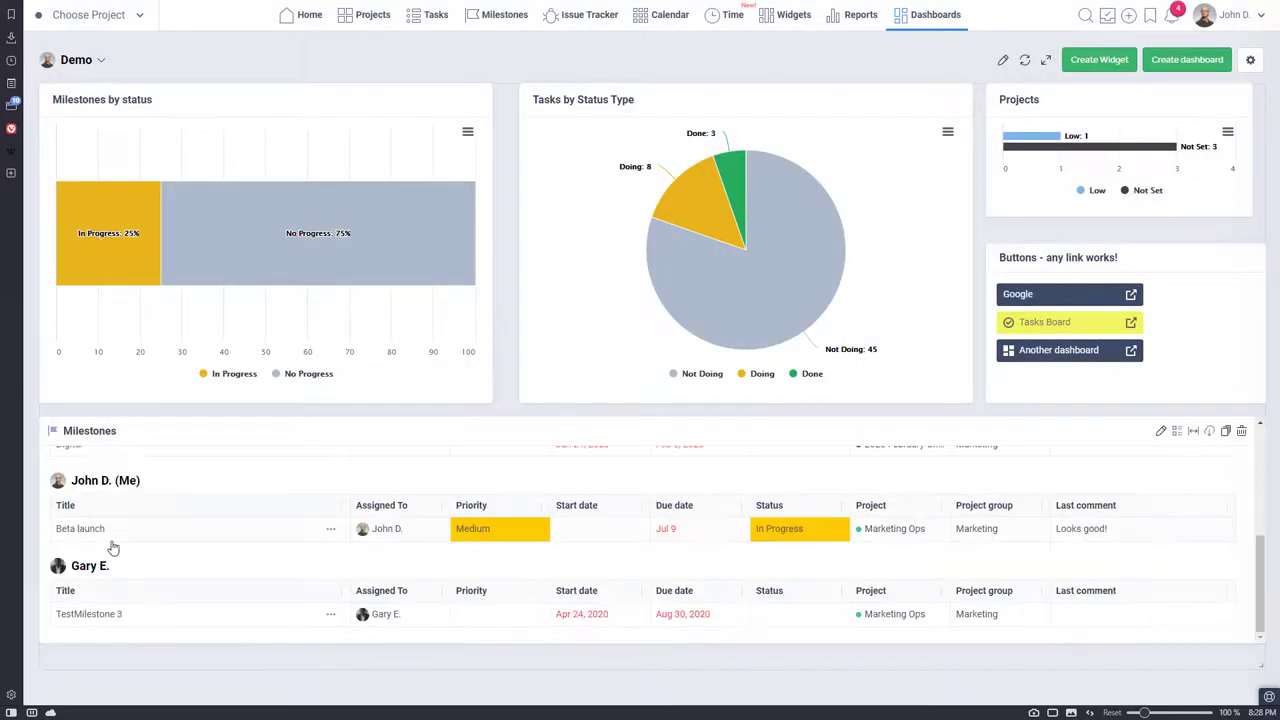
pyautogui.click(76, 617)
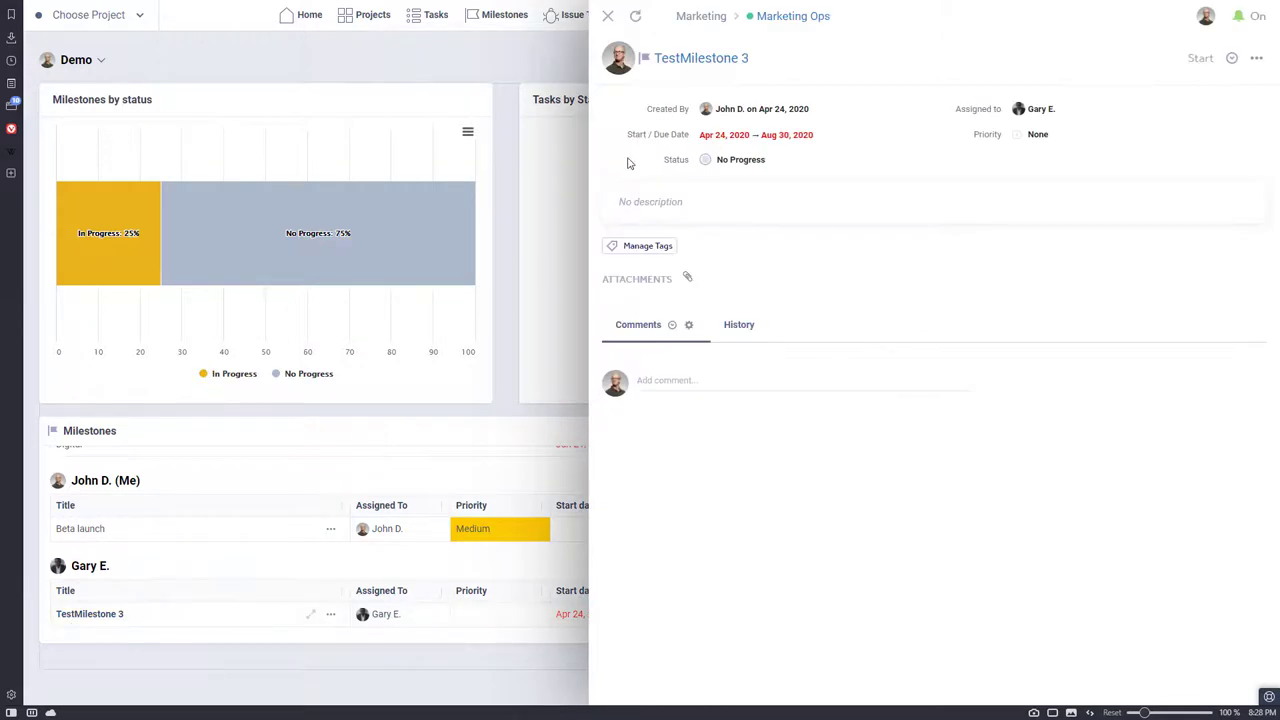
pyautogui.click(608, 19)
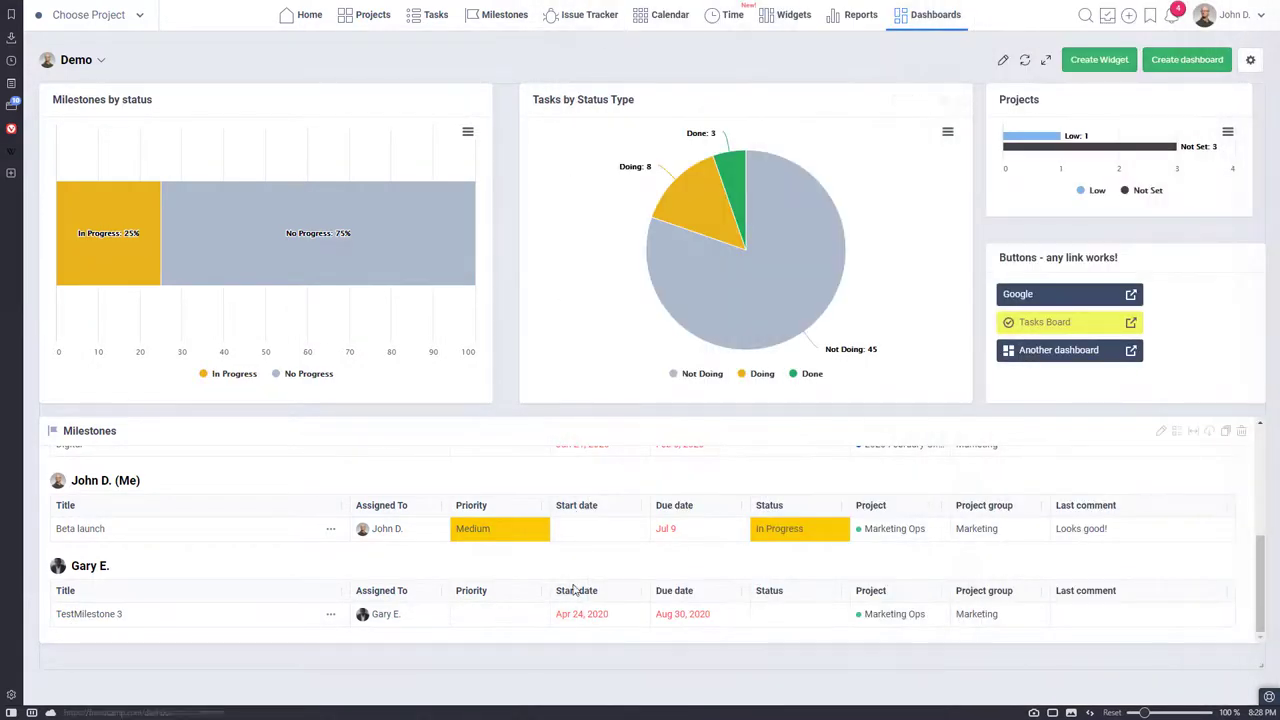
pyautogui.click(572, 620)
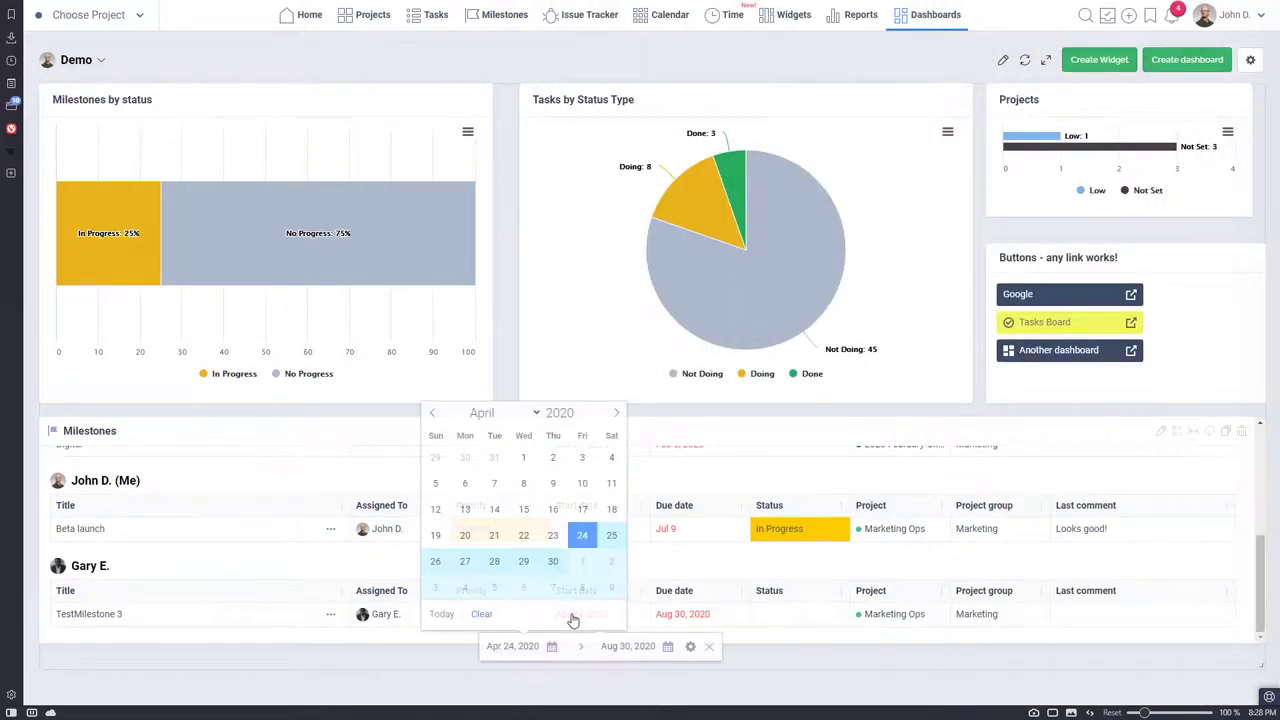
pyautogui.click(417, 666)
pyautogui.click(385, 618)
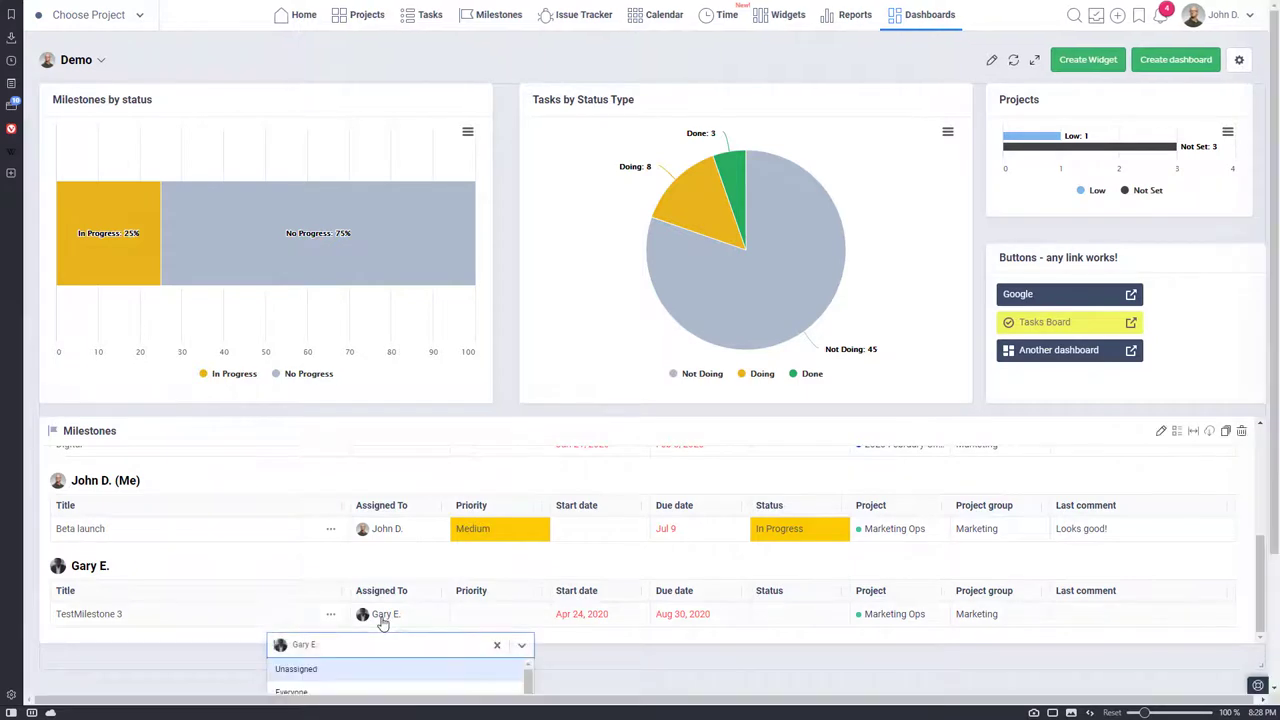
pyautogui.click(337, 640)
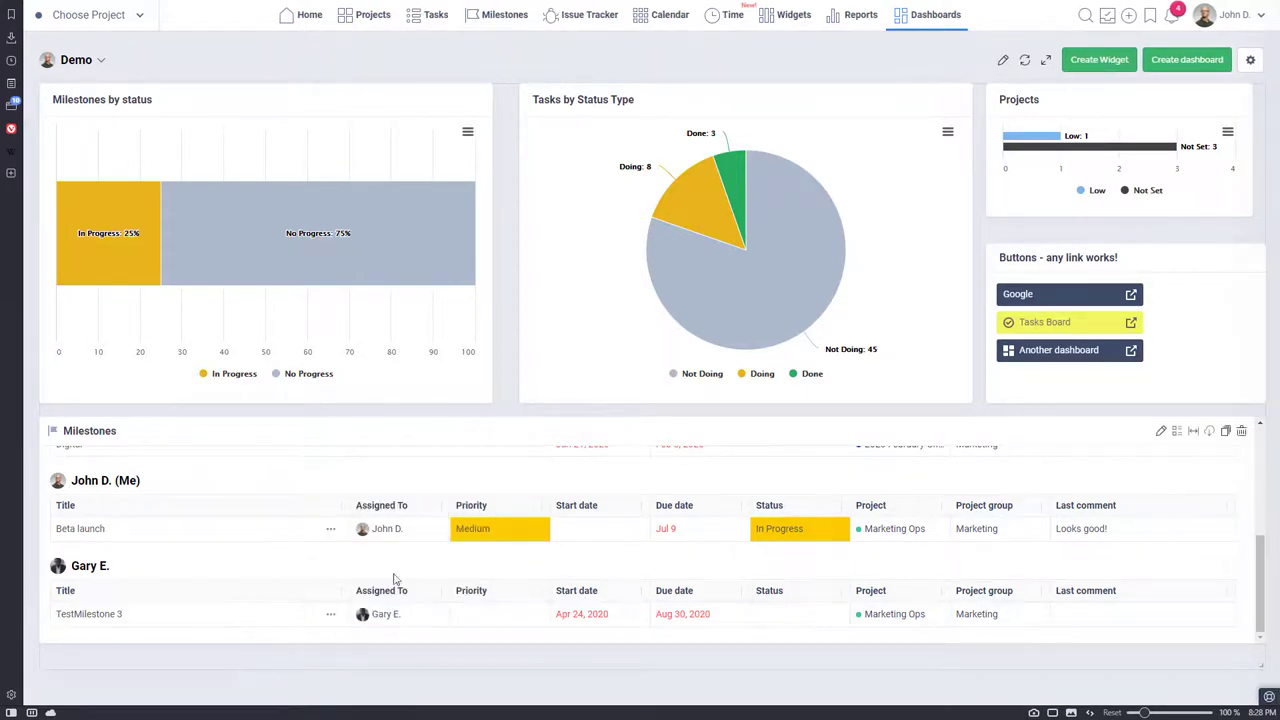
pyautogui.click(590, 528)
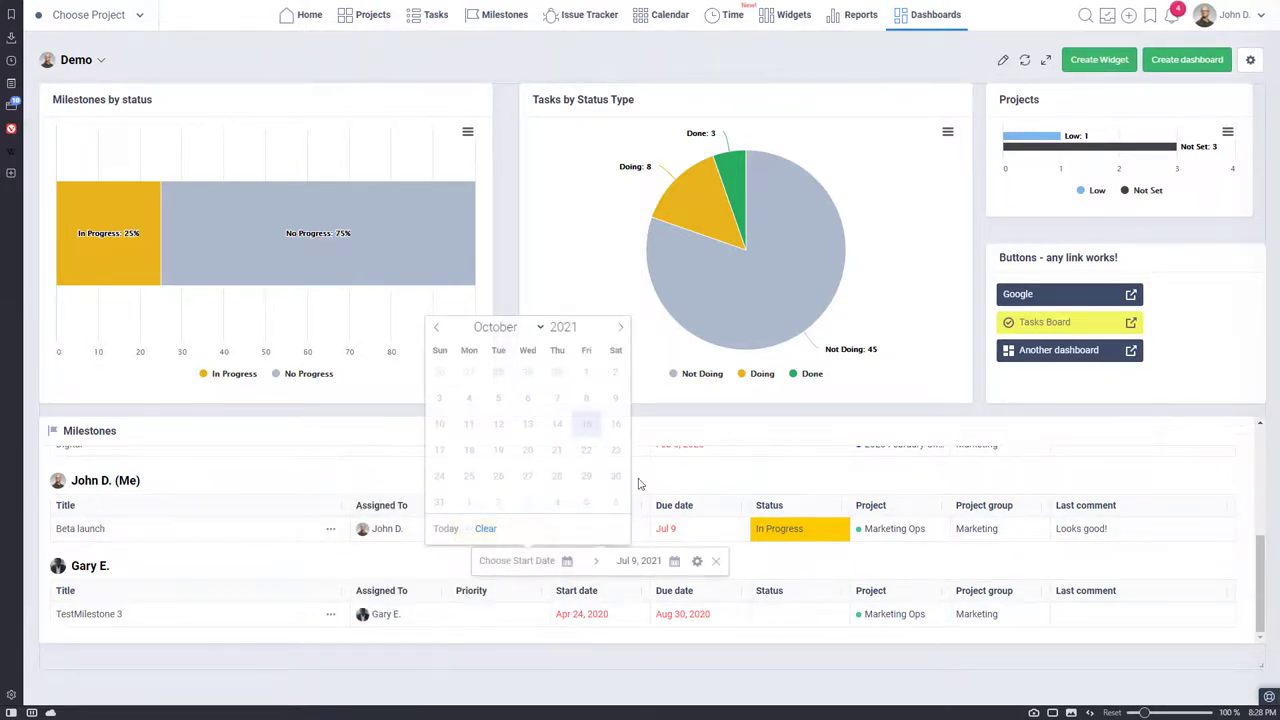
pyautogui.click(703, 474)
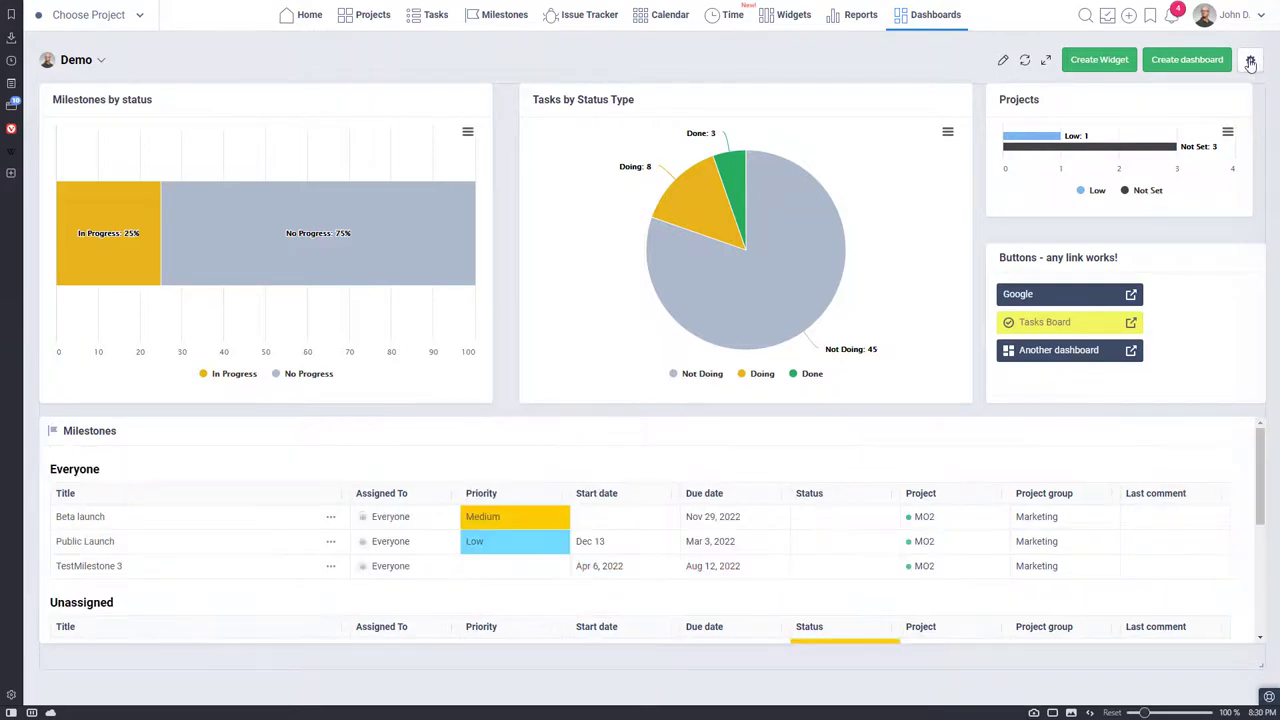
# Start a new custom column based on the Milestones application
pyautogui.click(1250, 61)
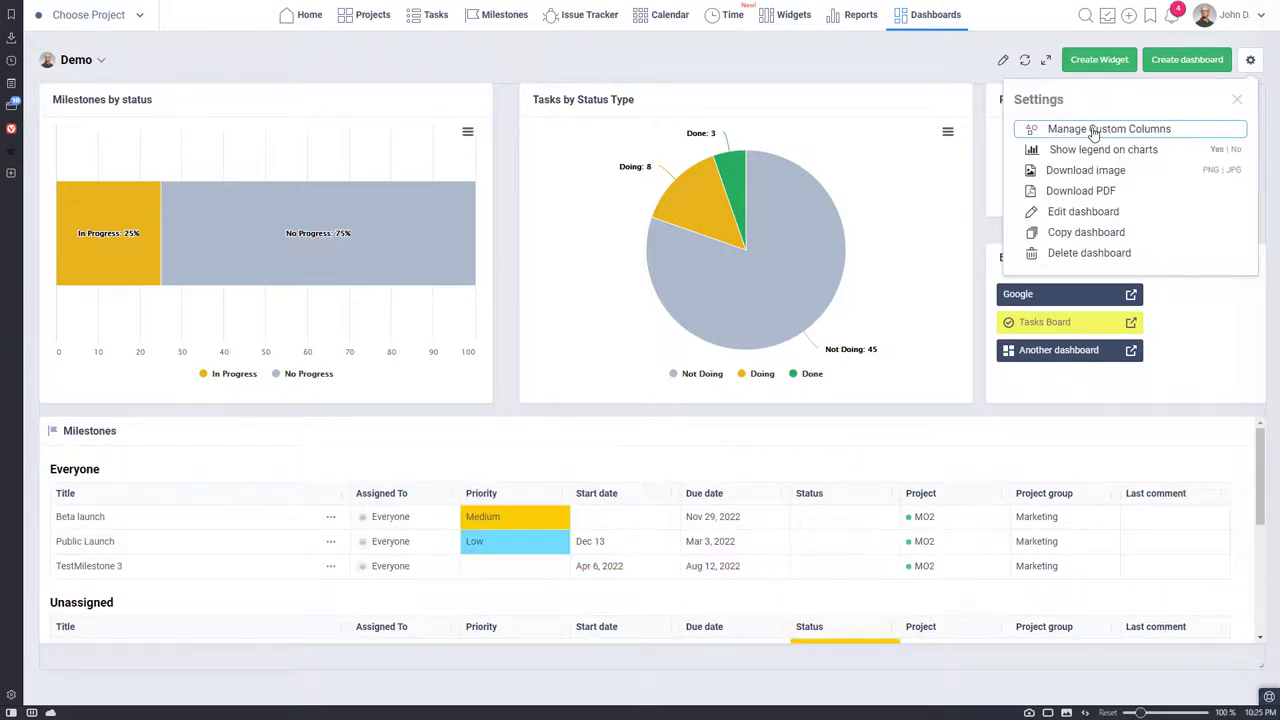
pyautogui.click(1094, 131)
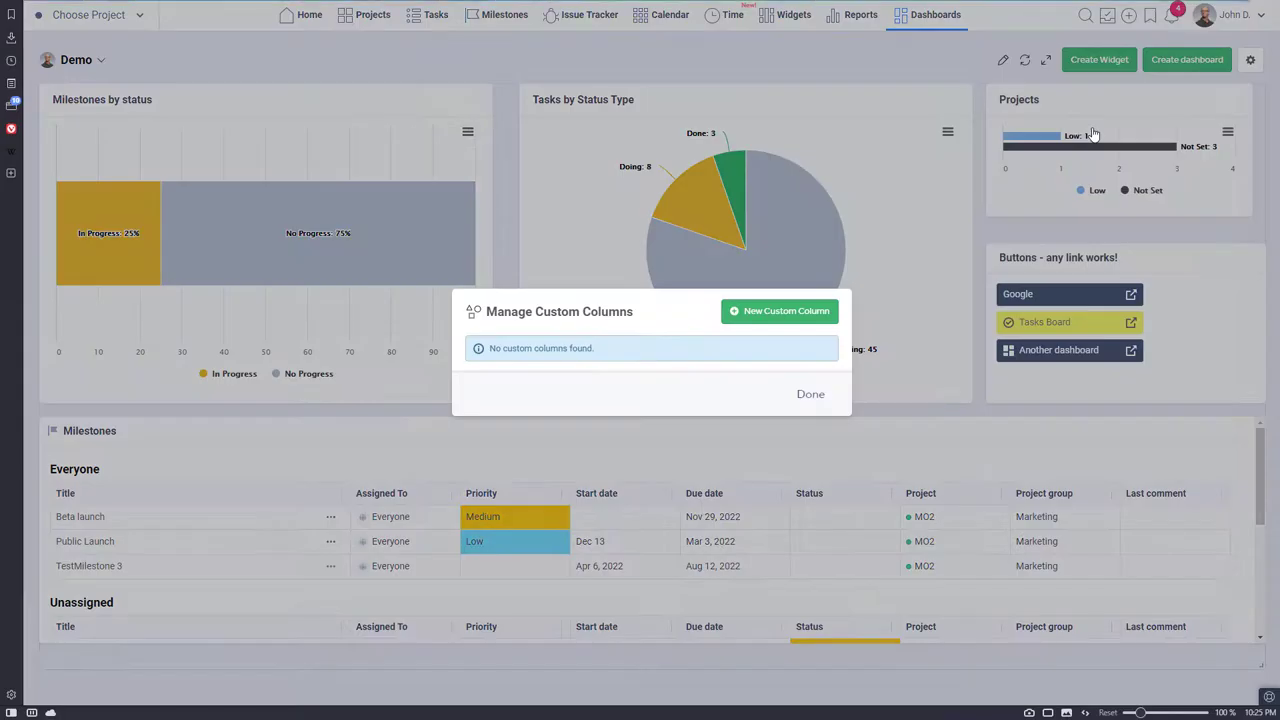
pyautogui.click(776, 314)
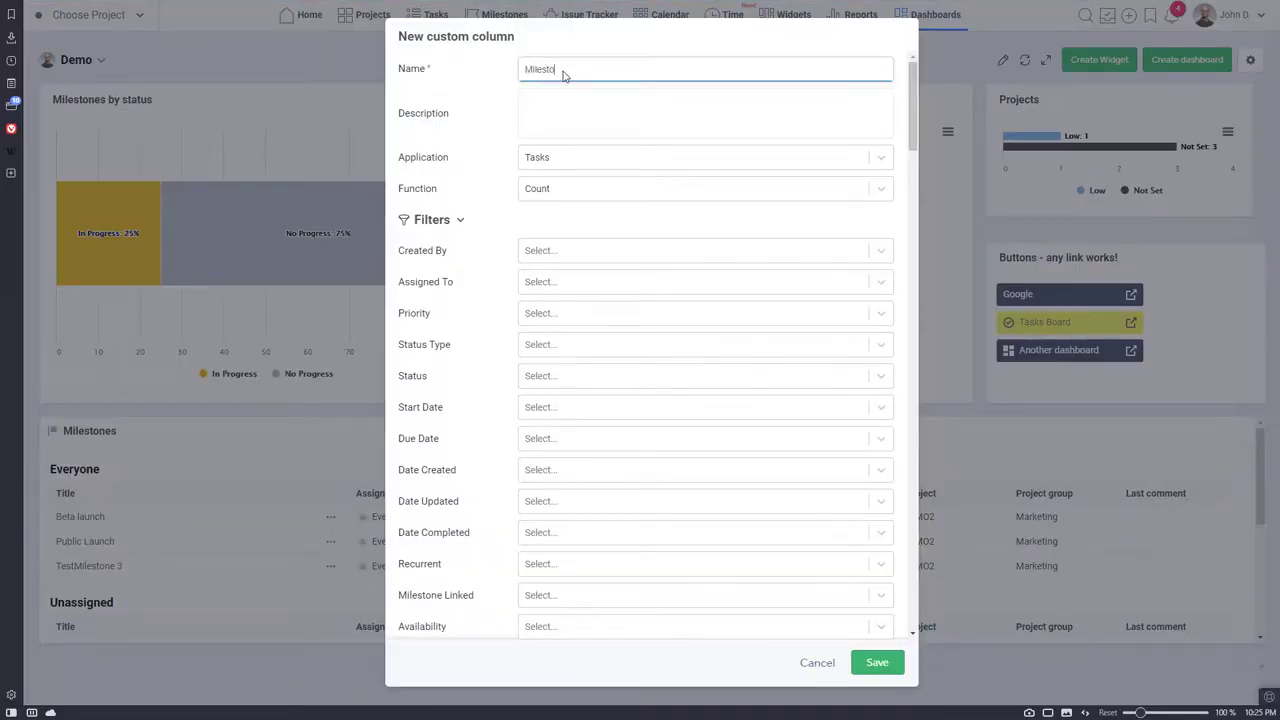
pyautogui.click(552, 160)
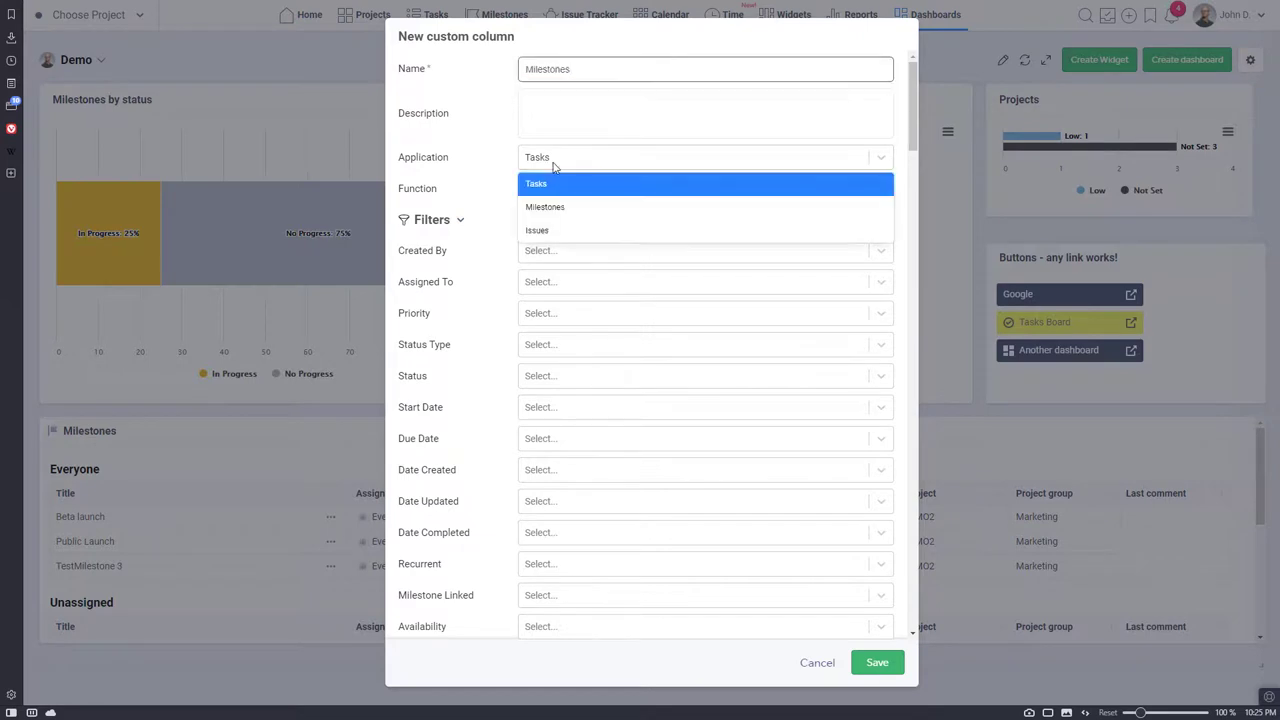
pyautogui.click(560, 207)
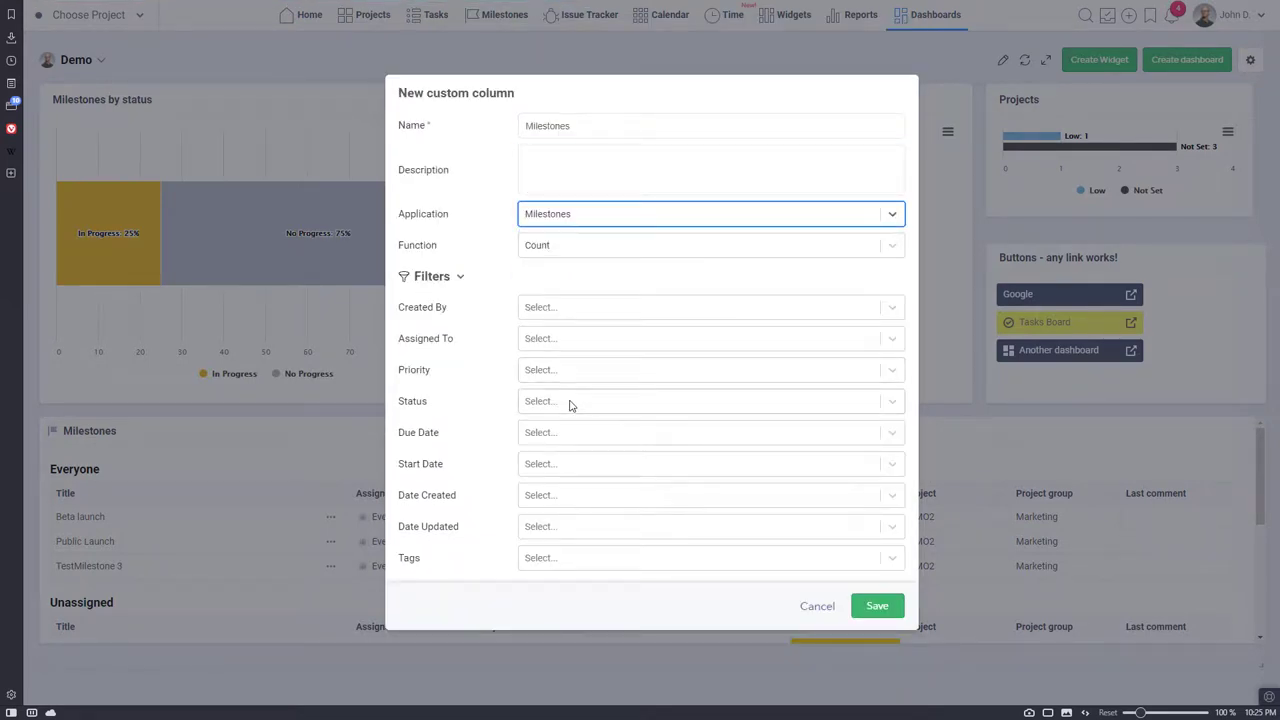
# Limit the column to No Progress and In Progress milestones, save it, and close the manager
pyautogui.click(571, 405)
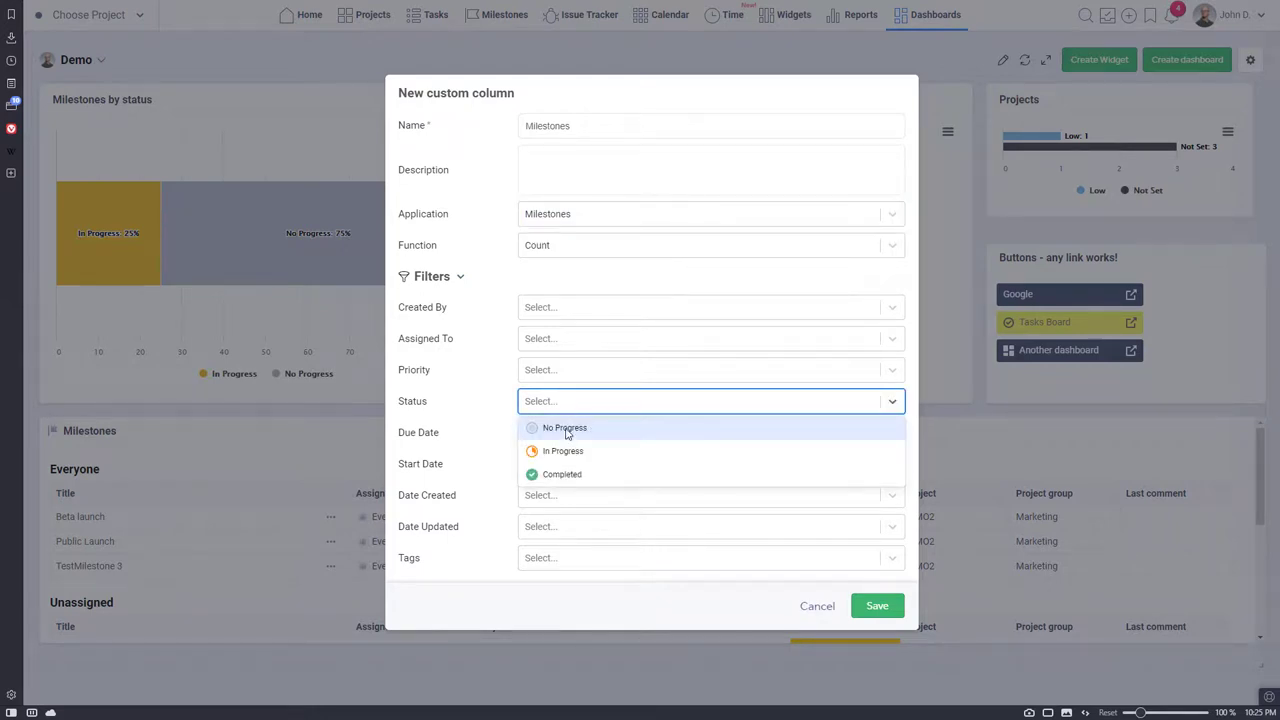
pyautogui.click(566, 430)
pyautogui.click(567, 430)
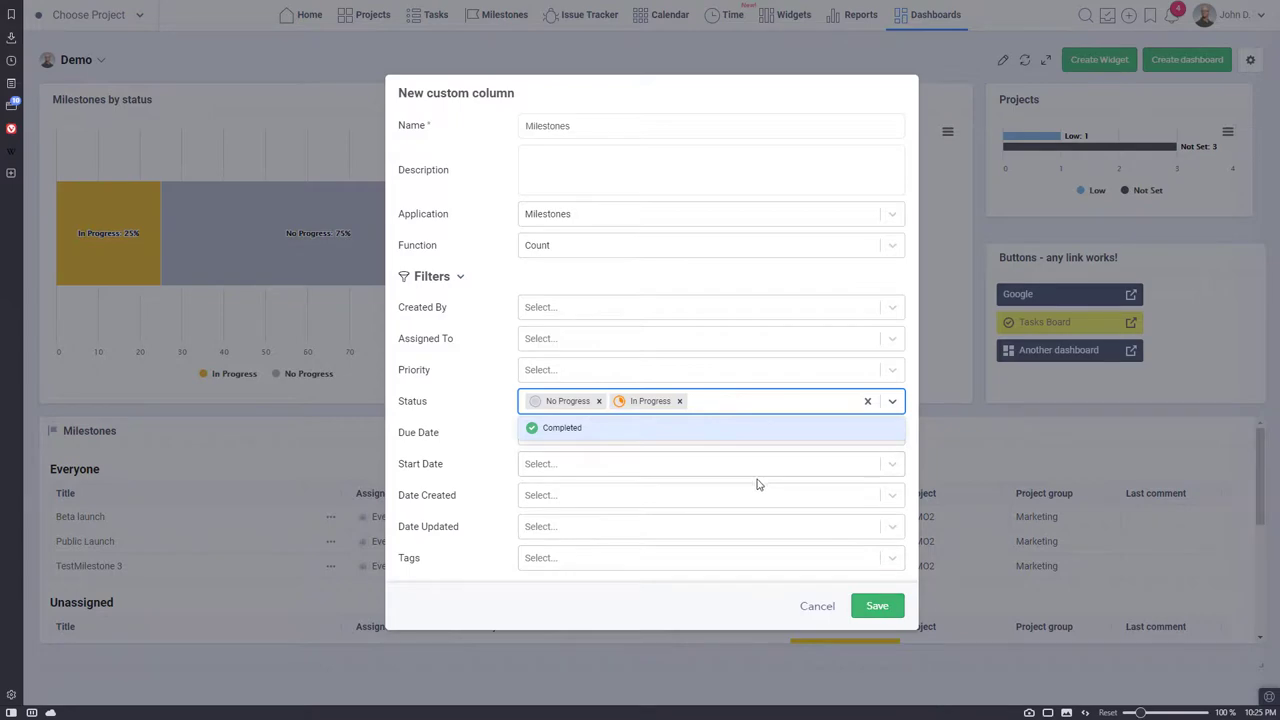
pyautogui.click(877, 609)
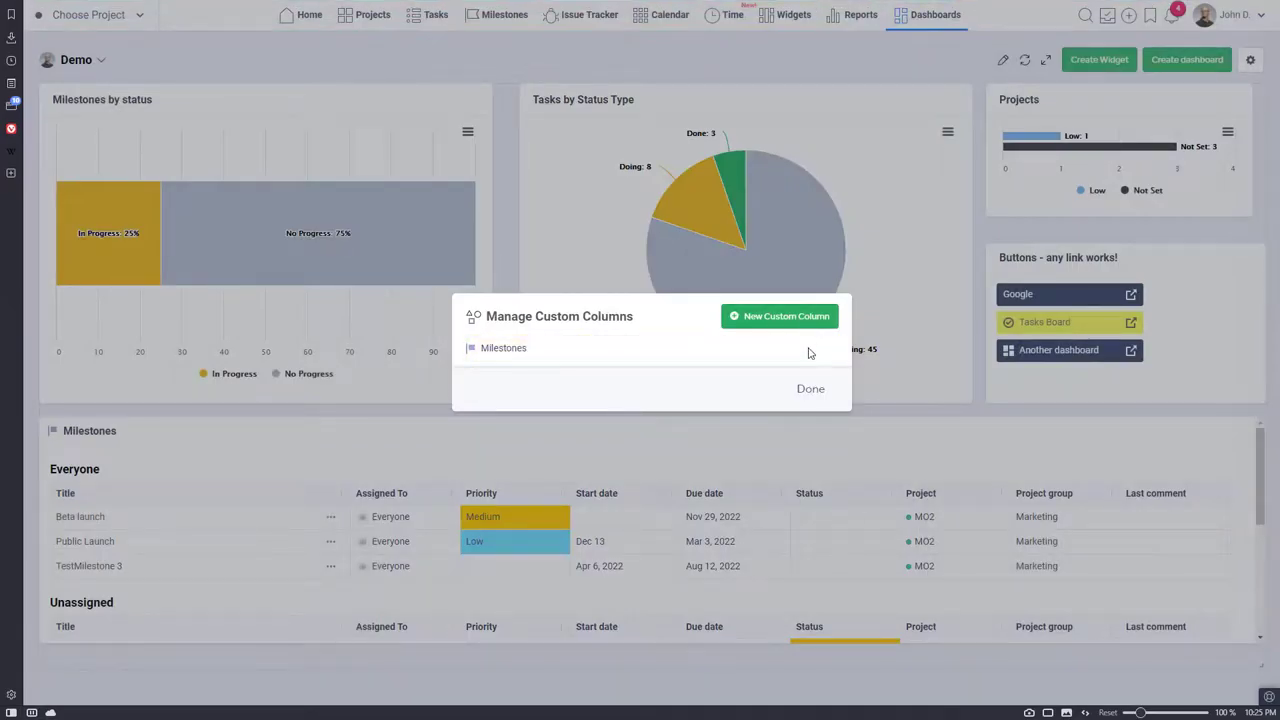
pyautogui.click(811, 390)
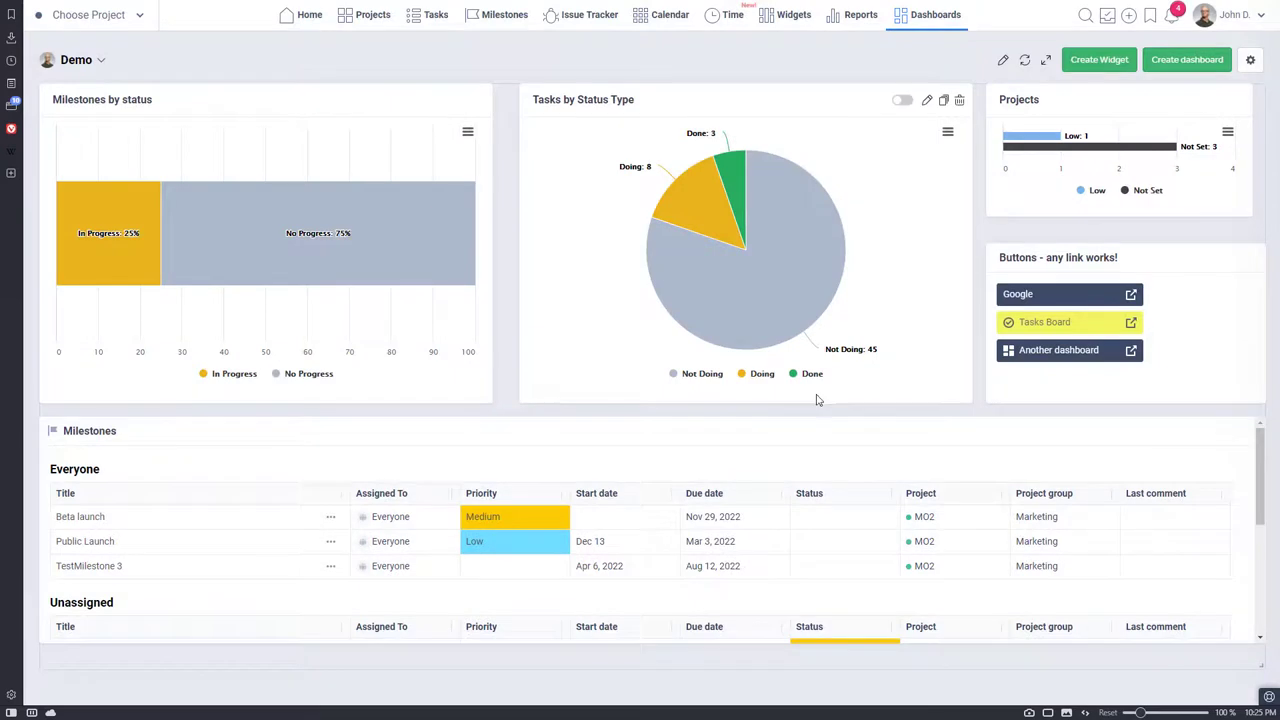
# Save a table widget named Projects on the Projects application, grouped by Project Group
pyautogui.click(1092, 62)
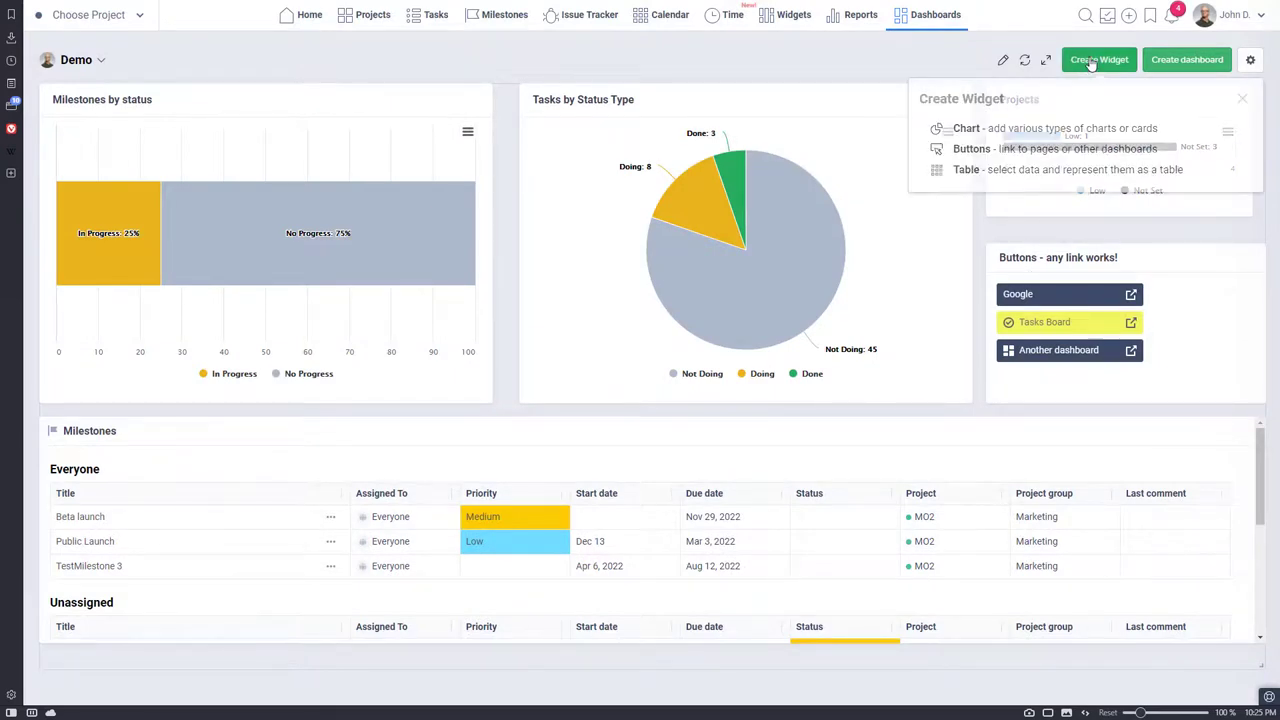
pyautogui.click(966, 170)
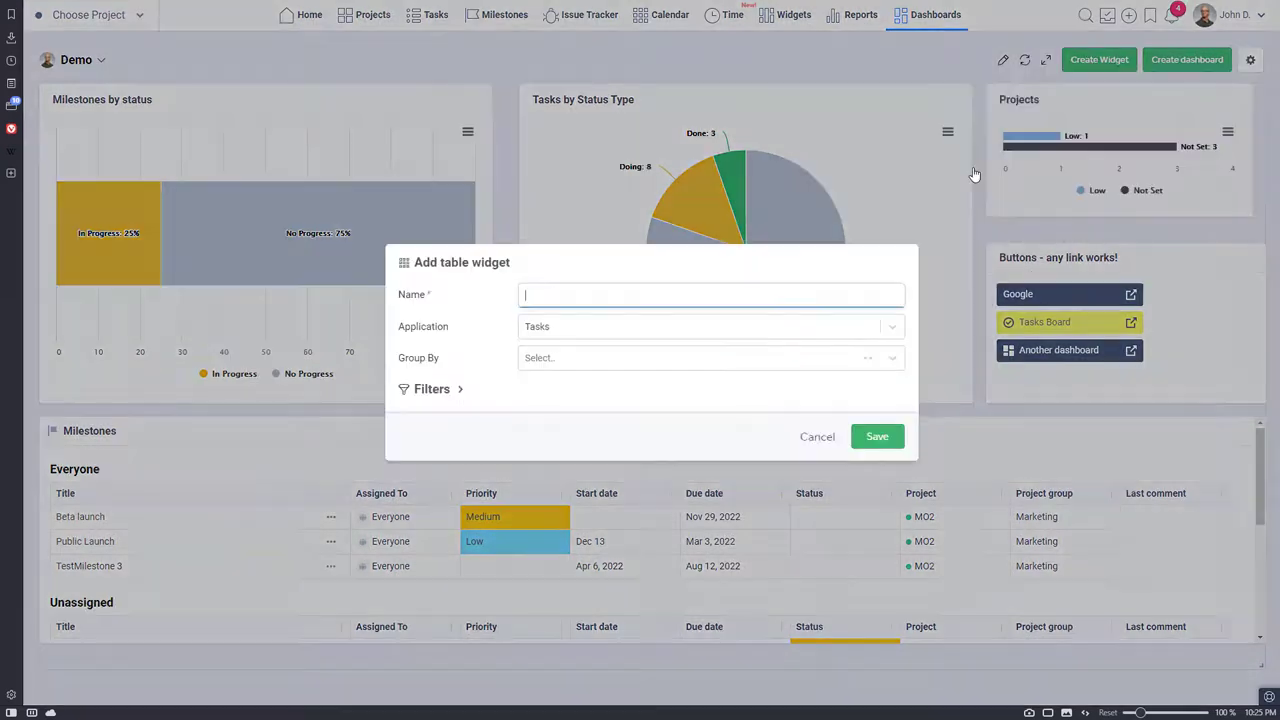
pyautogui.click(565, 362)
pyautogui.click(563, 391)
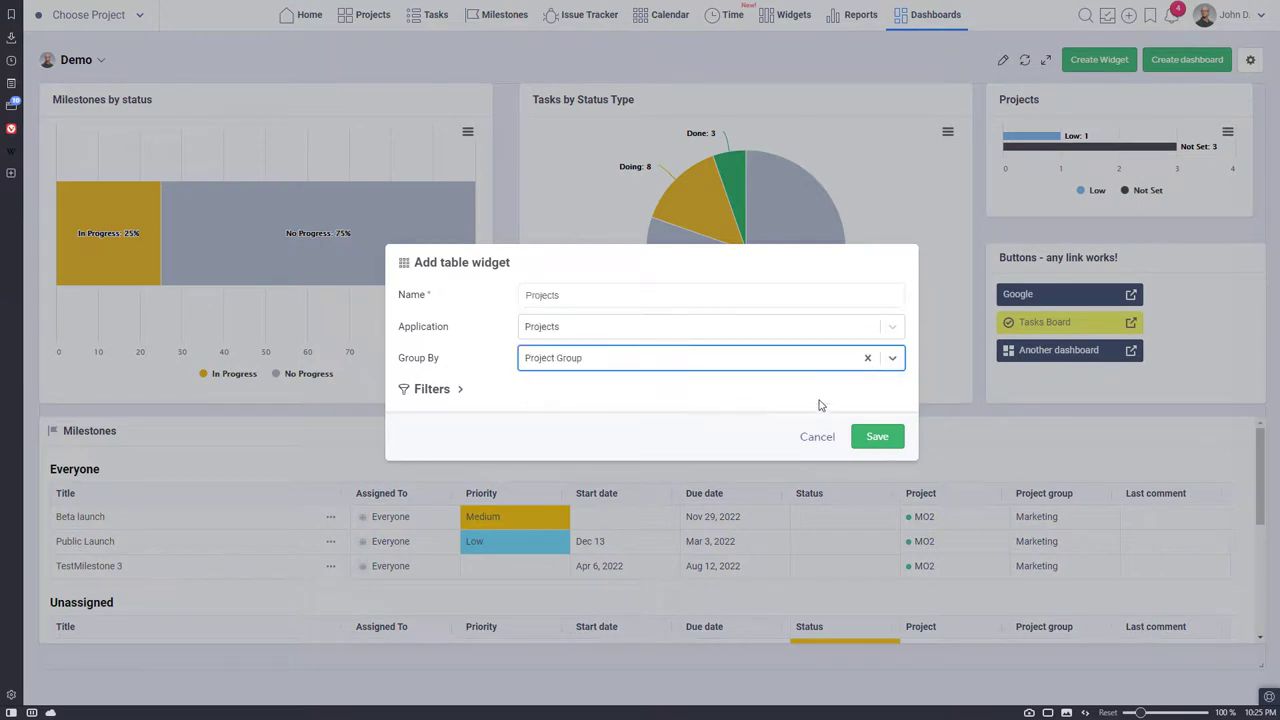
pyautogui.click(880, 437)
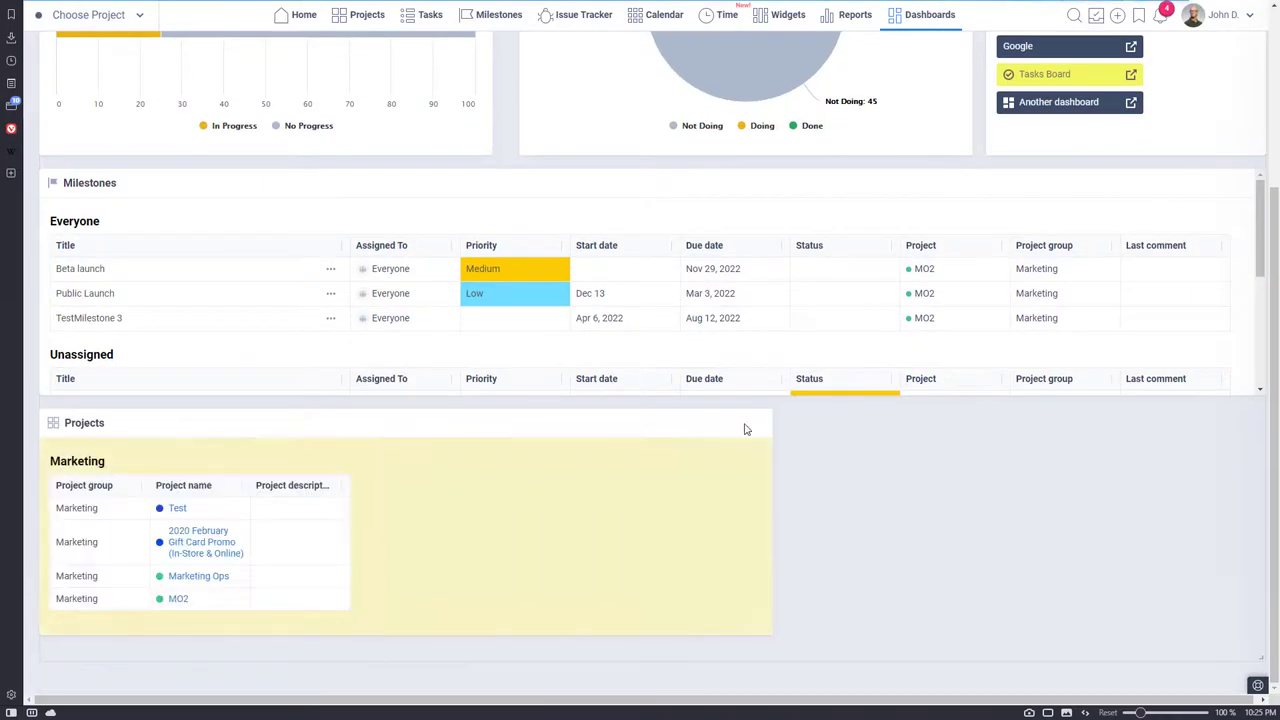
# Move the Projects table above Milestones, add and save its Milestones column, then widen it to full width
pyautogui.moveTo(652, 428); pyautogui.dragTo(647, 203)
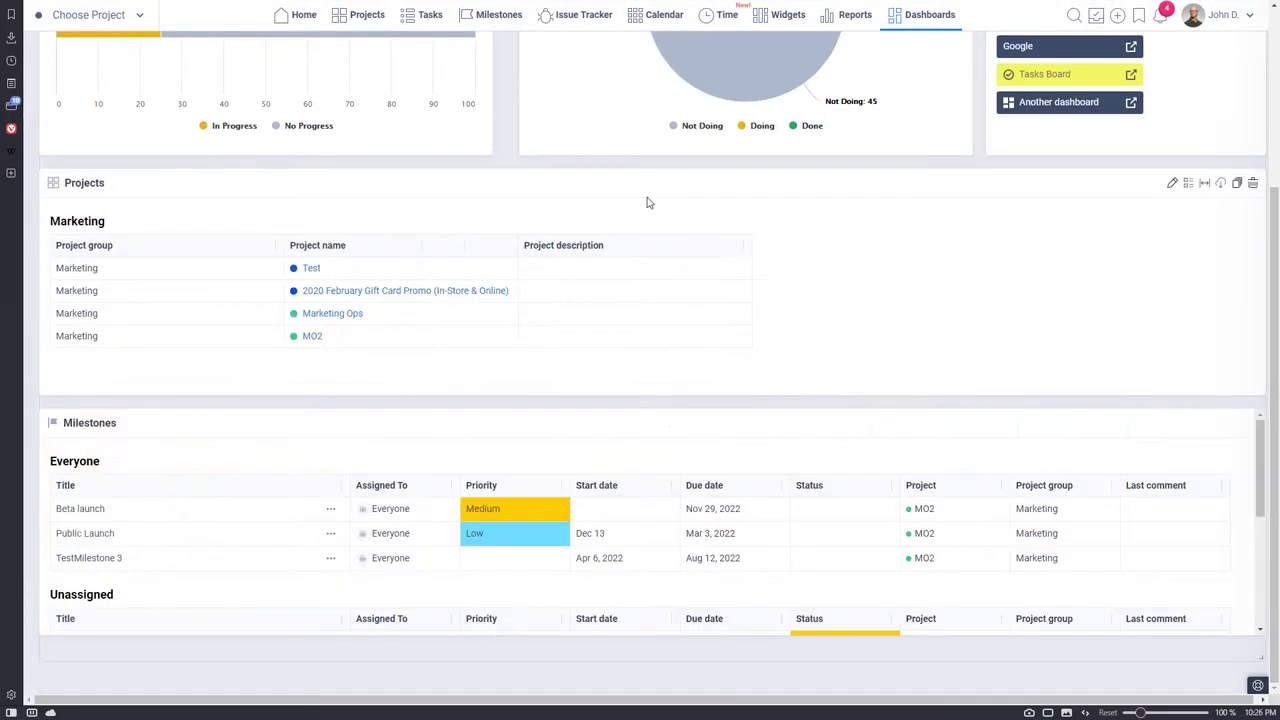
pyautogui.click(1187, 184)
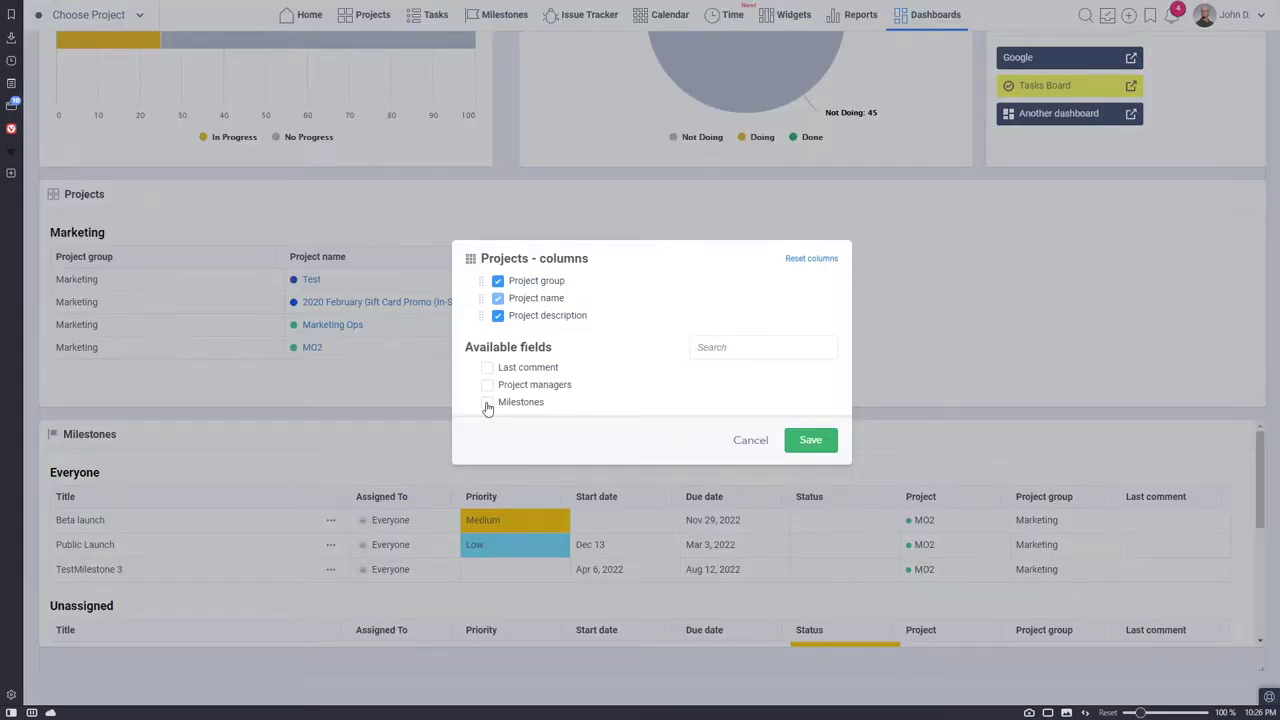
pyautogui.moveTo(502, 403); pyautogui.dragTo(548, 403)
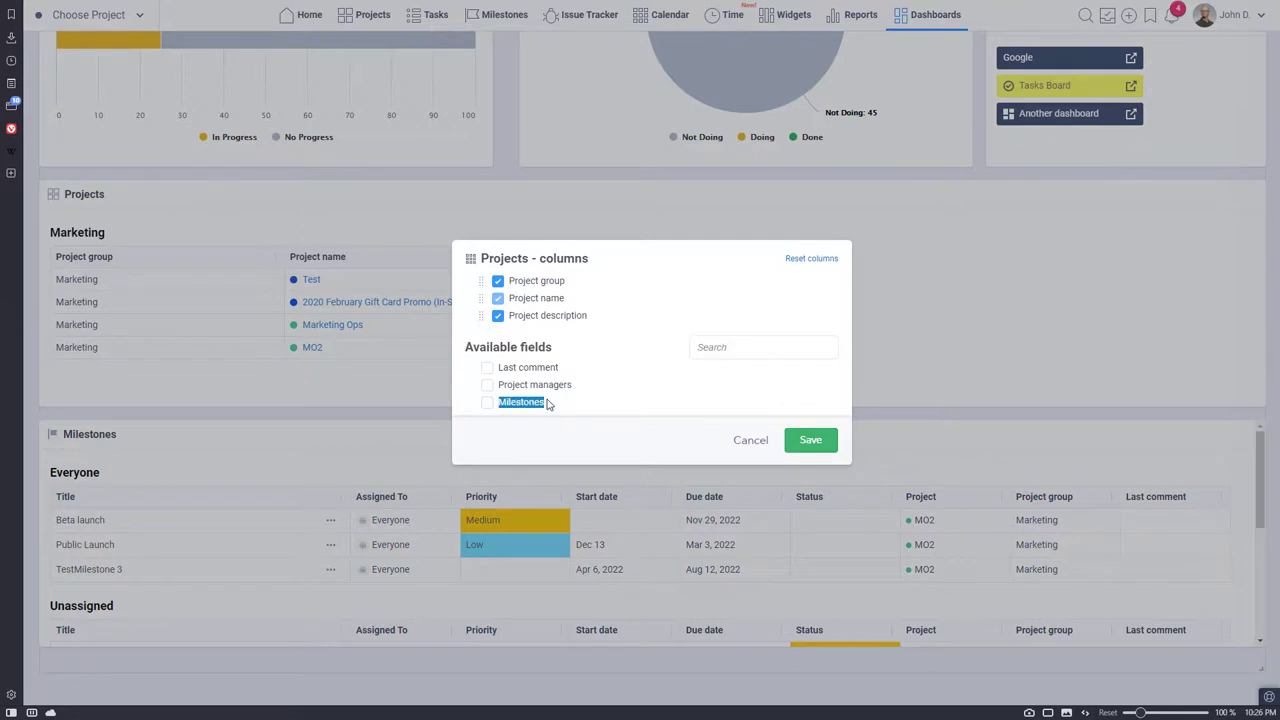
pyautogui.click(487, 403)
pyautogui.click(809, 442)
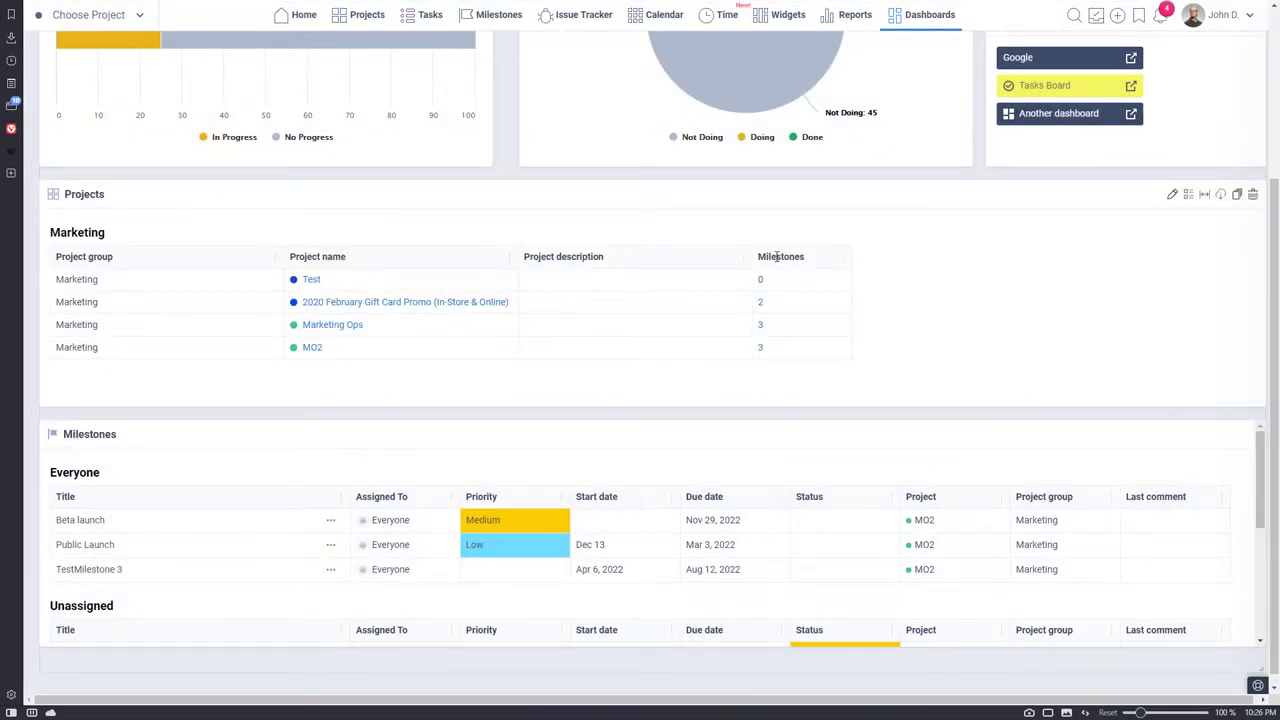
pyautogui.click(1206, 198)
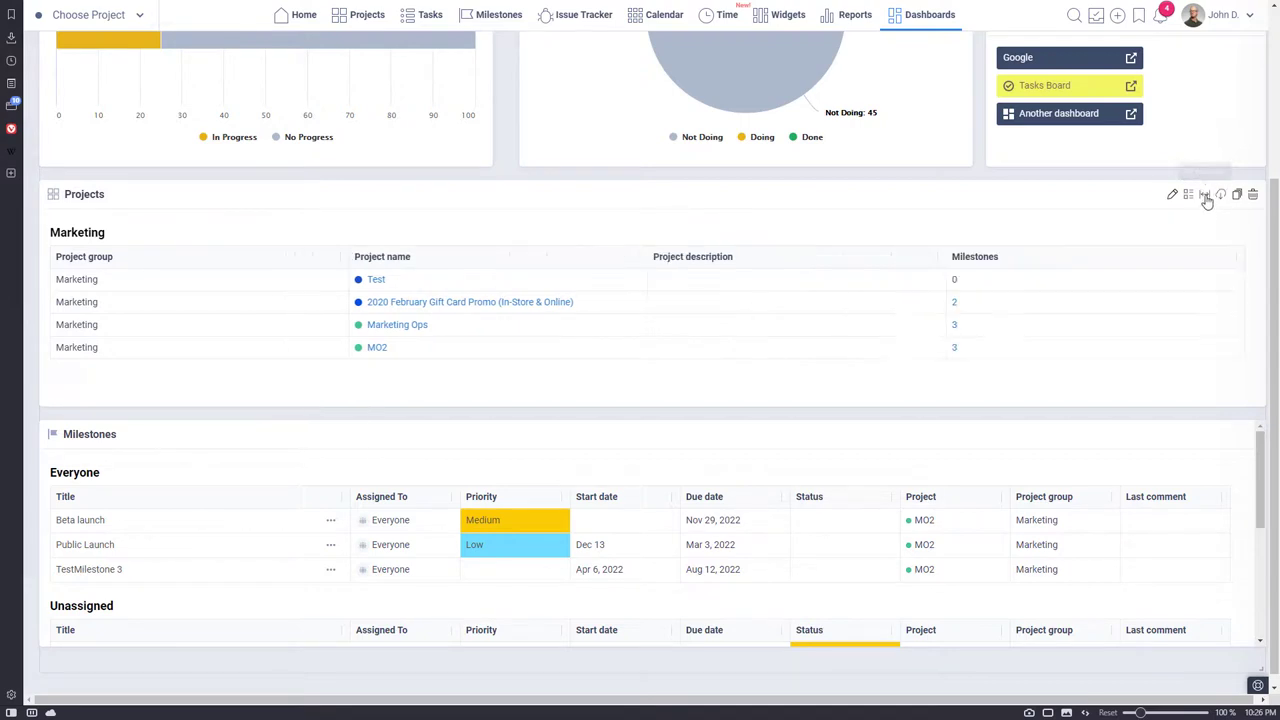
pyautogui.click(954, 303)
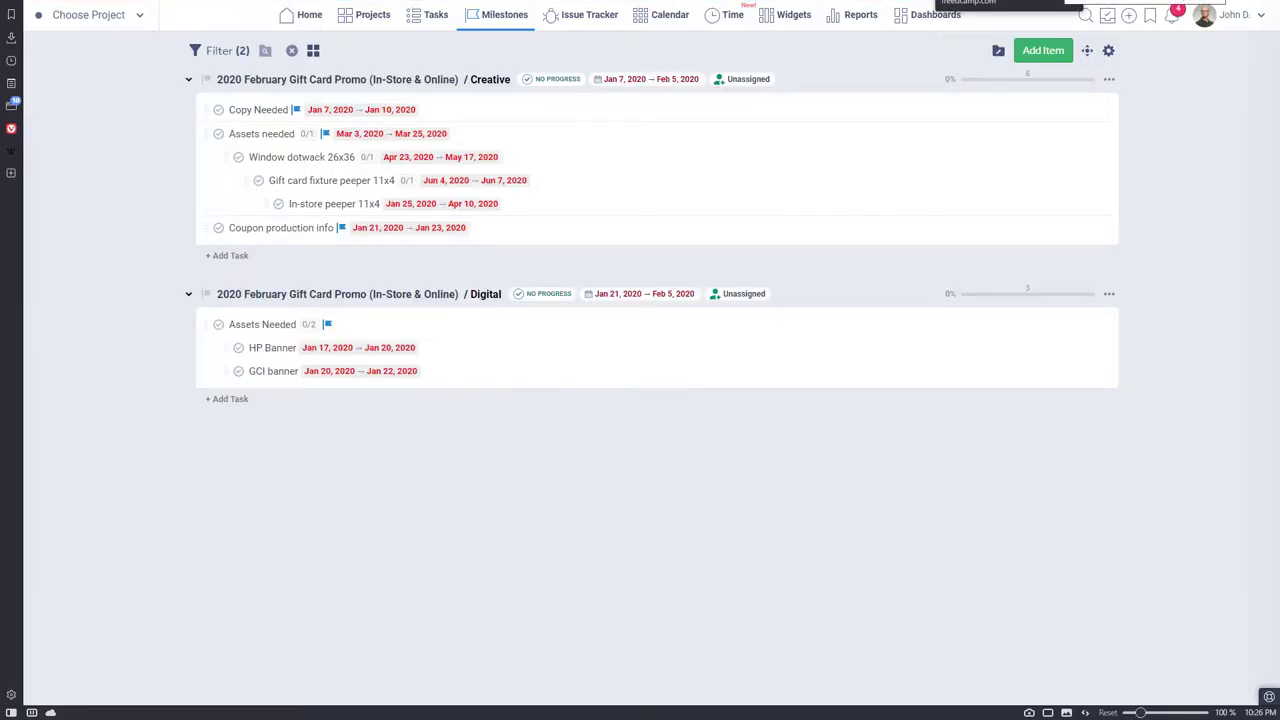
pyautogui.hotkey('alt', 'Left')
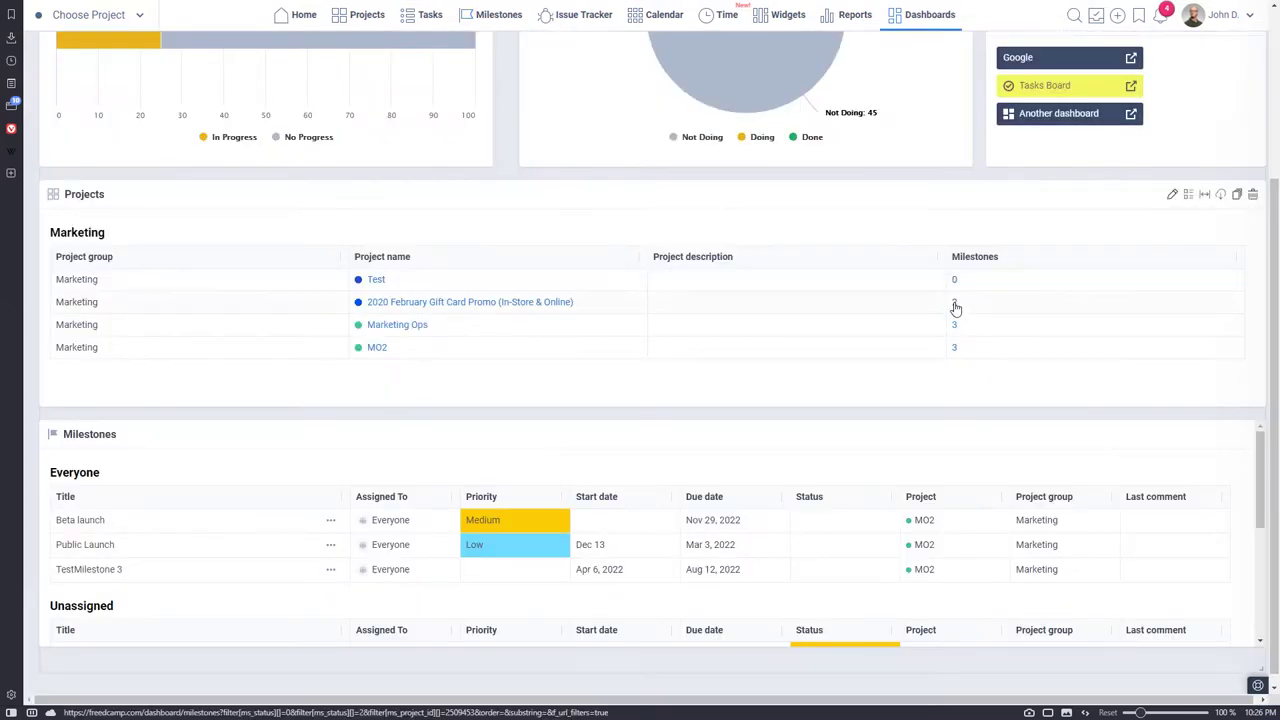
pyautogui.click(955, 328)
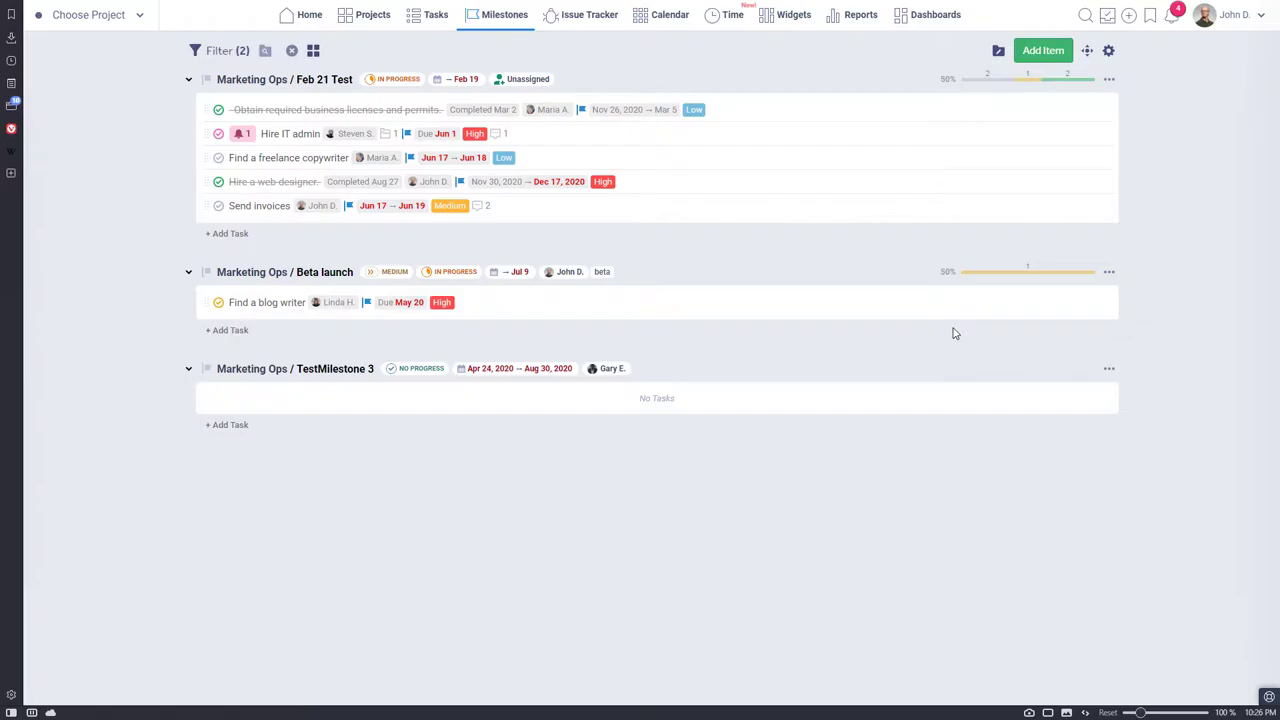
pyautogui.click(188, 84)
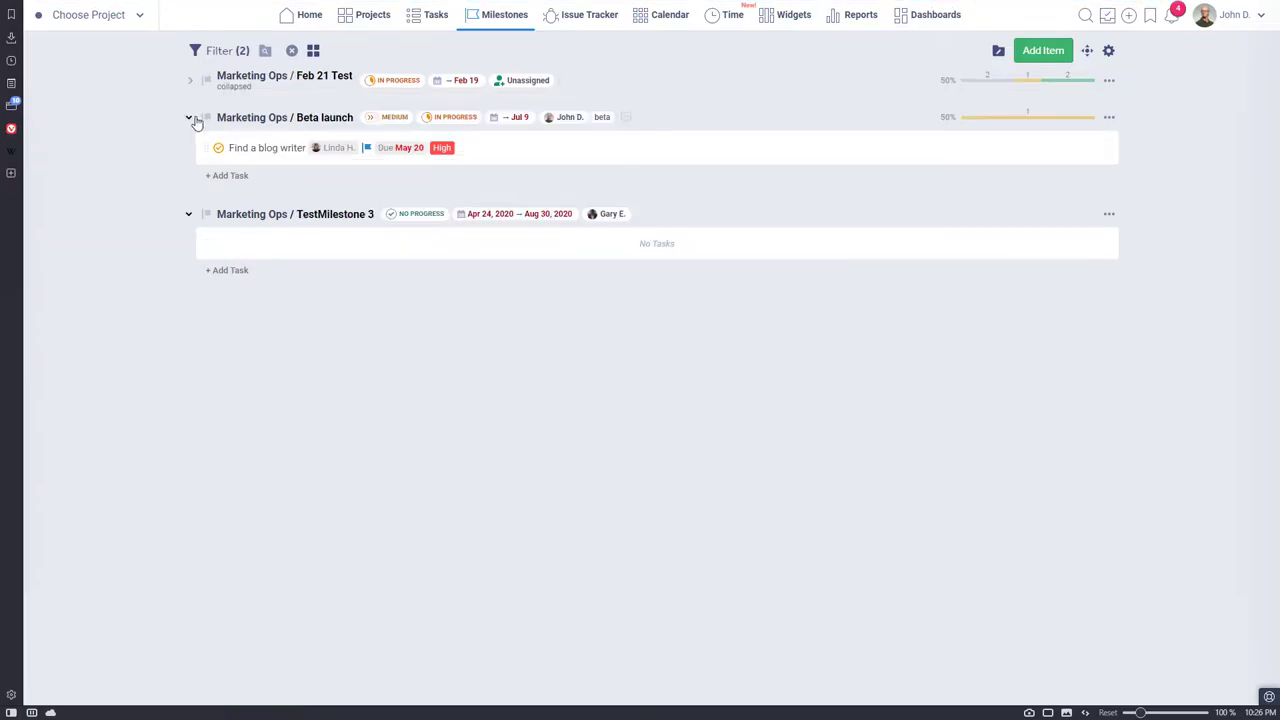
pyautogui.click(189, 118)
pyautogui.click(189, 158)
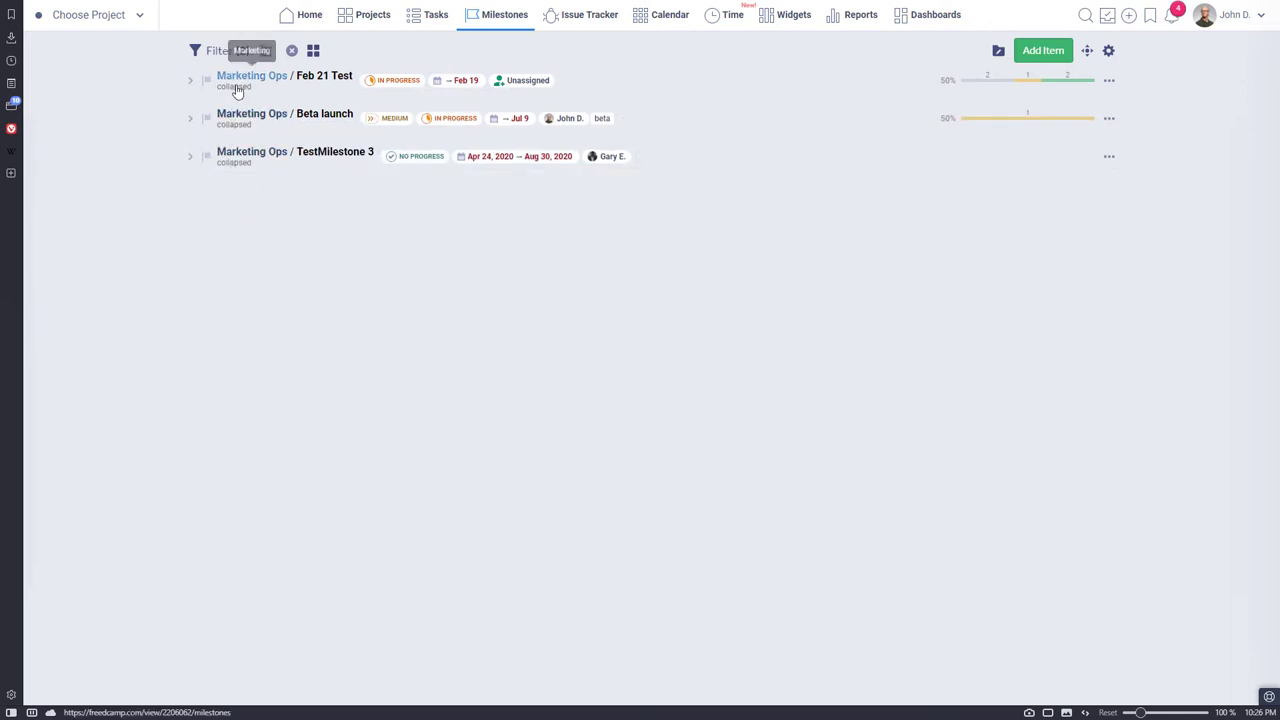
pyautogui.click(930, 14)
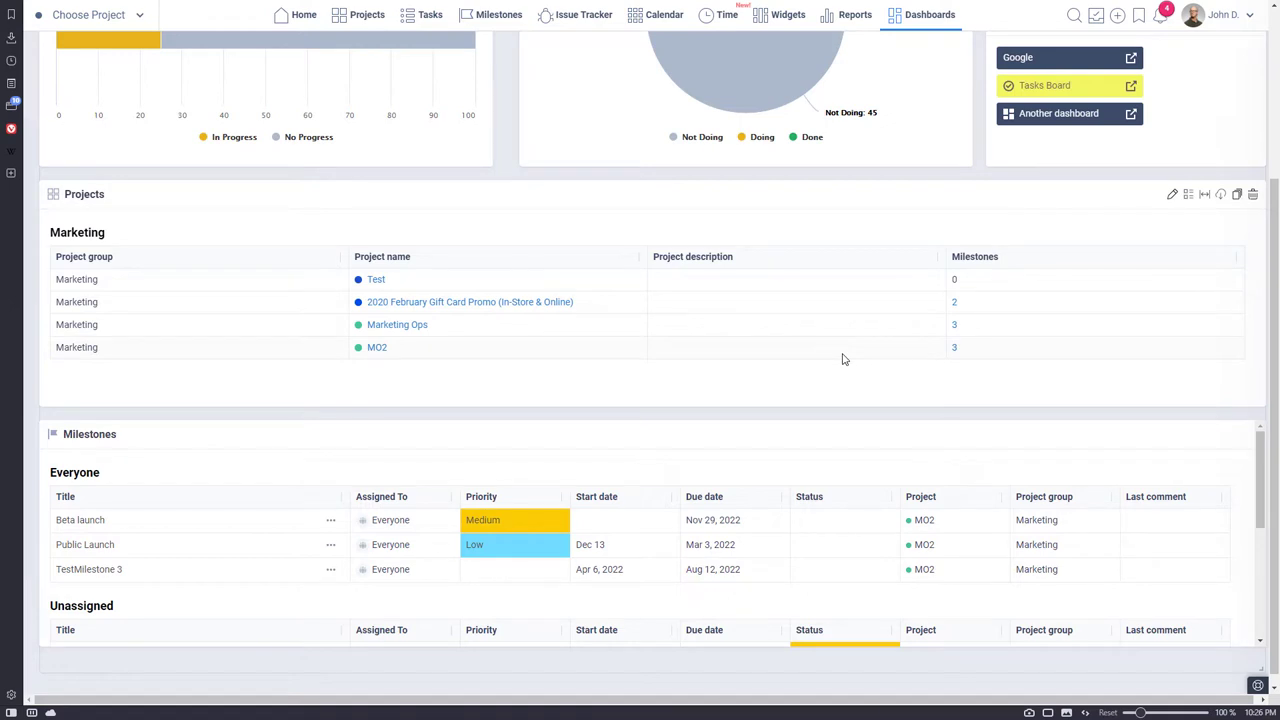
pyautogui.scroll(2, 842, 360)
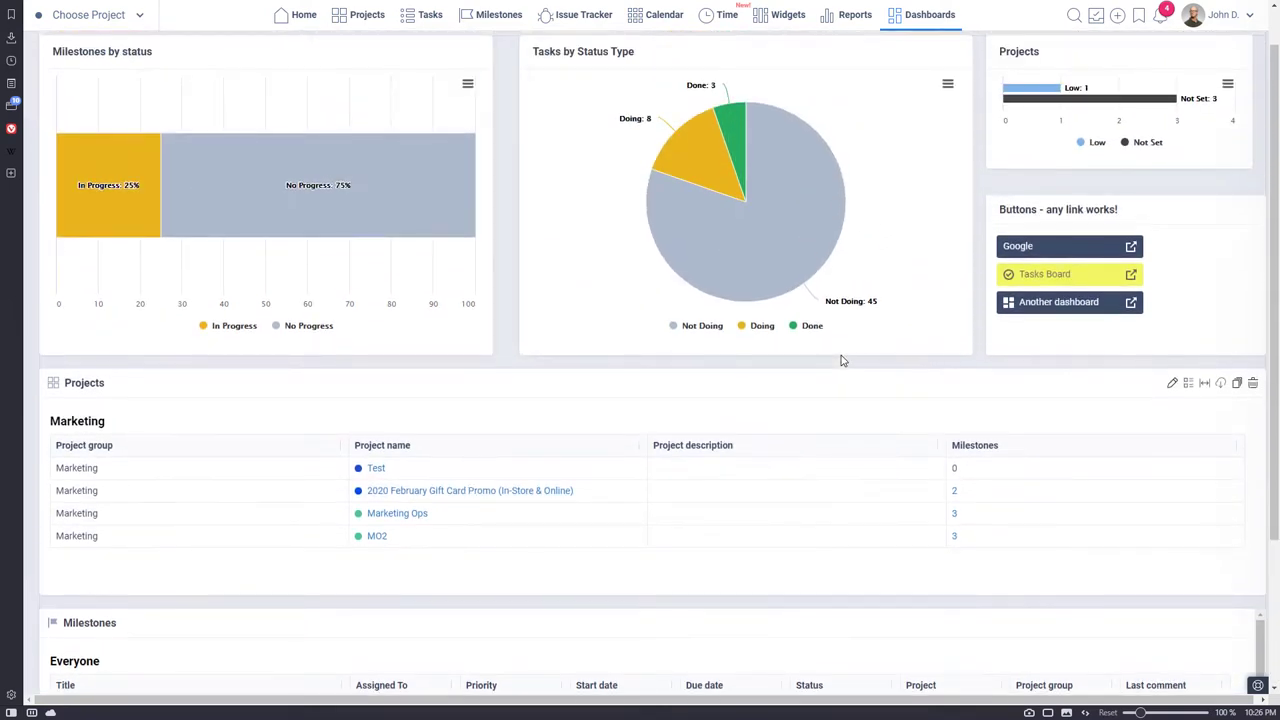
pyautogui.click(777, 231)
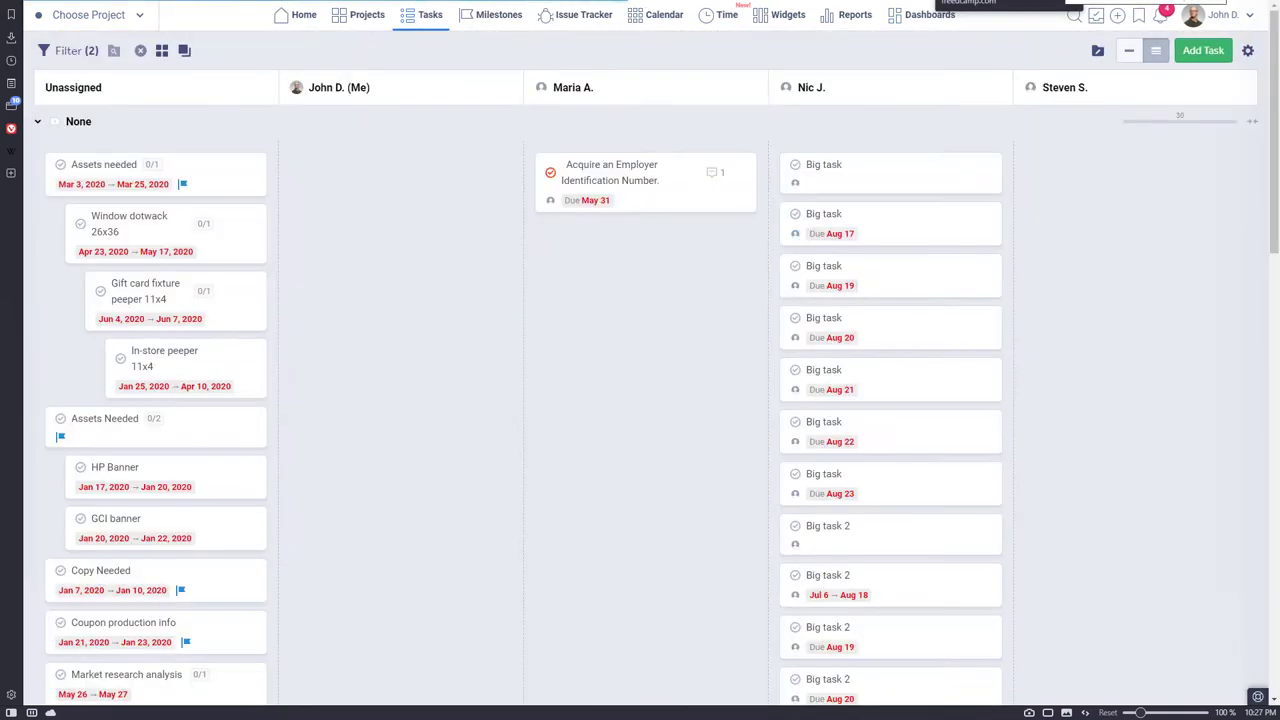
pyautogui.hotkey('alt', 'Left')
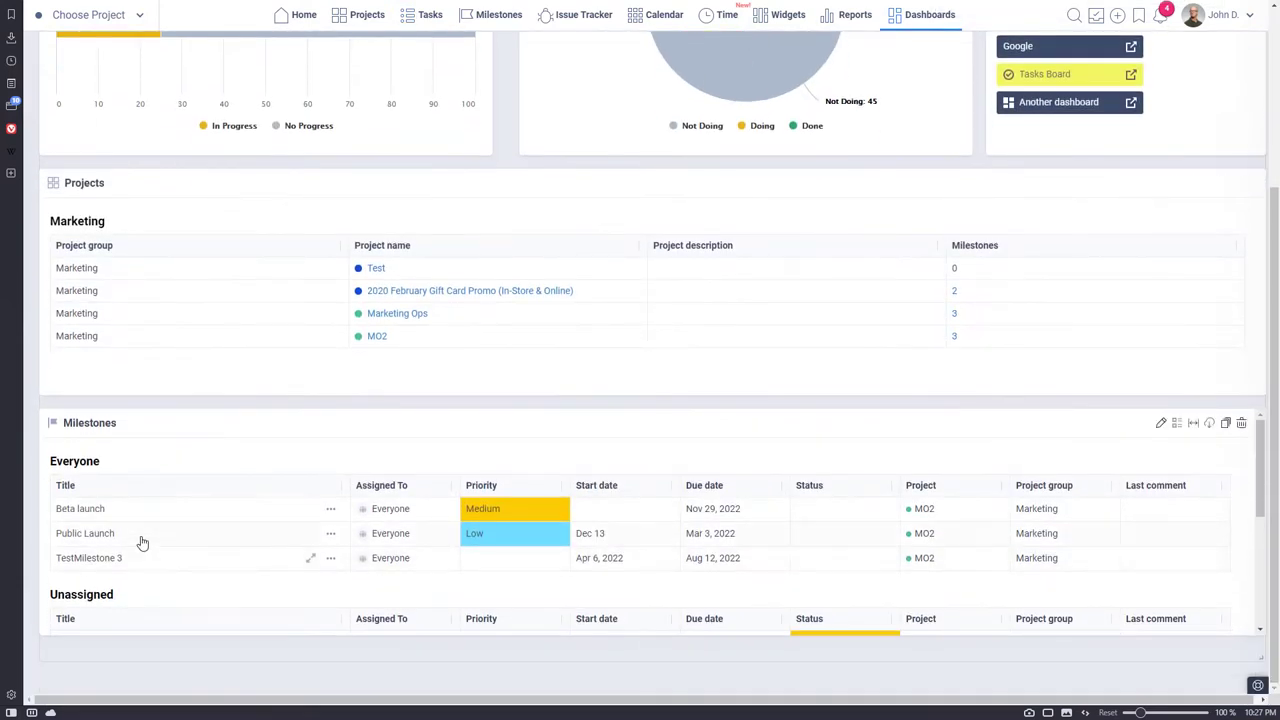
pyautogui.click(79, 509)
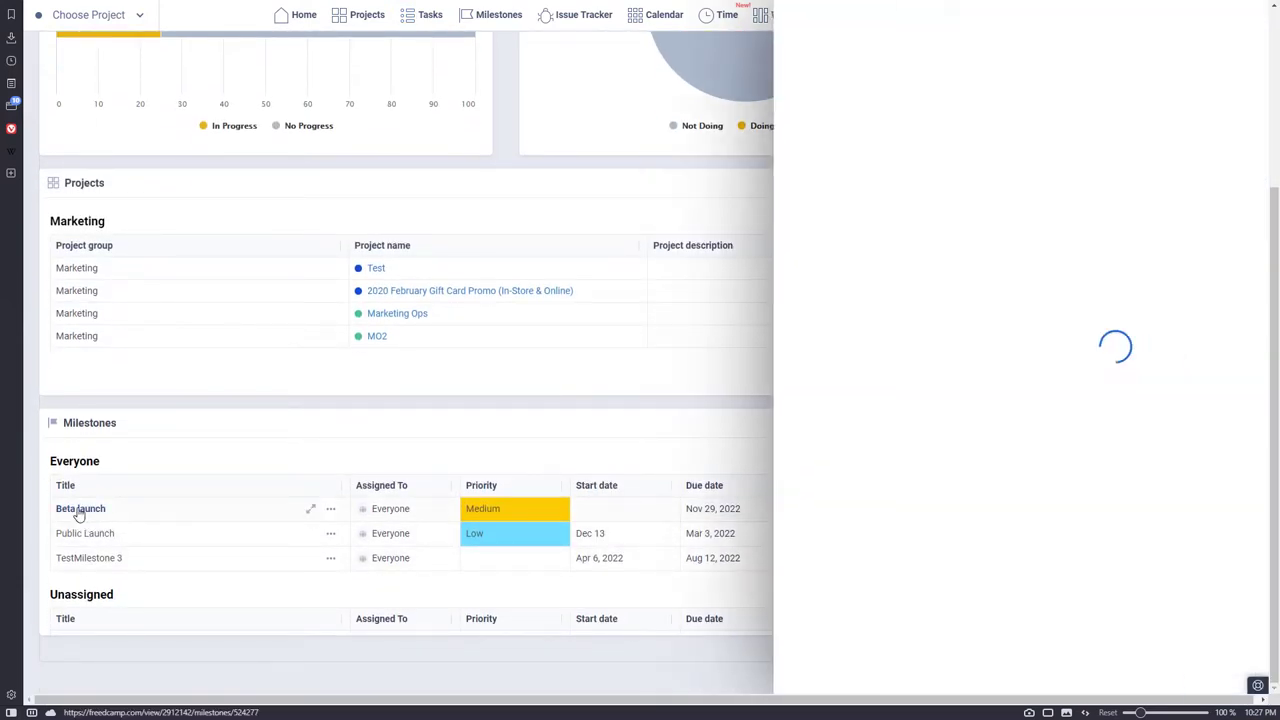
pyautogui.click(602, 17)
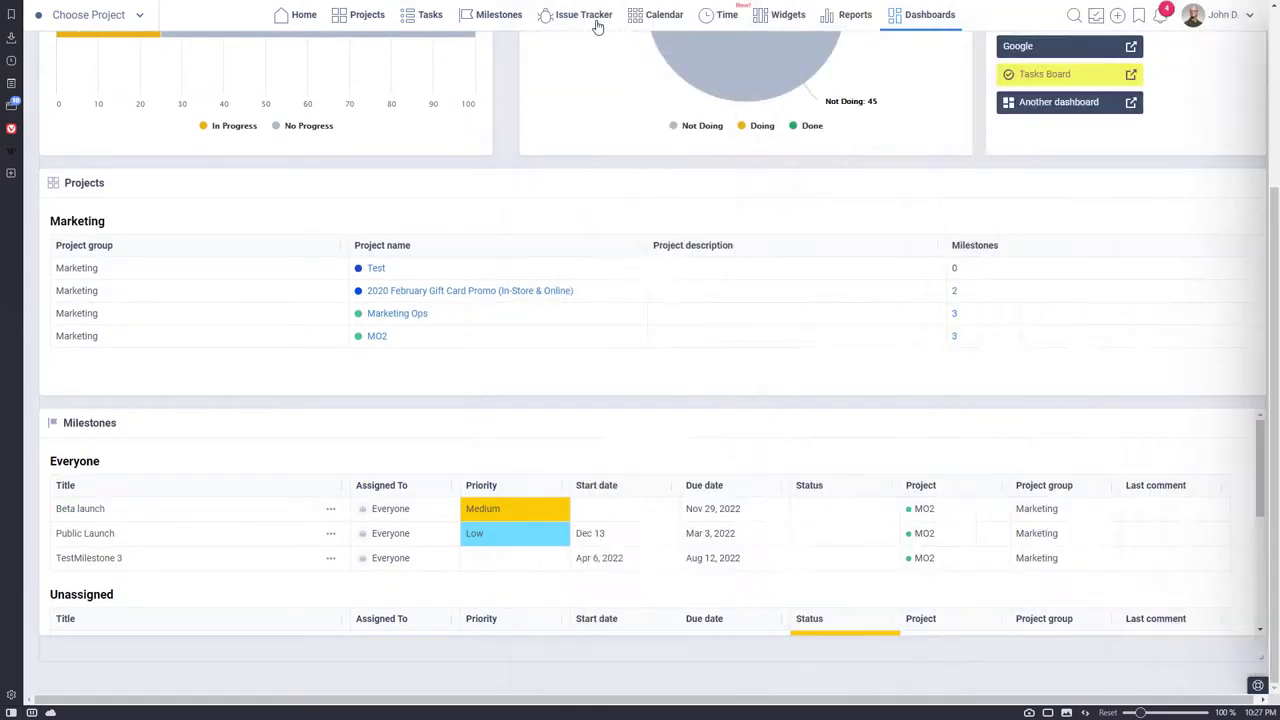
pyautogui.click(330, 536)
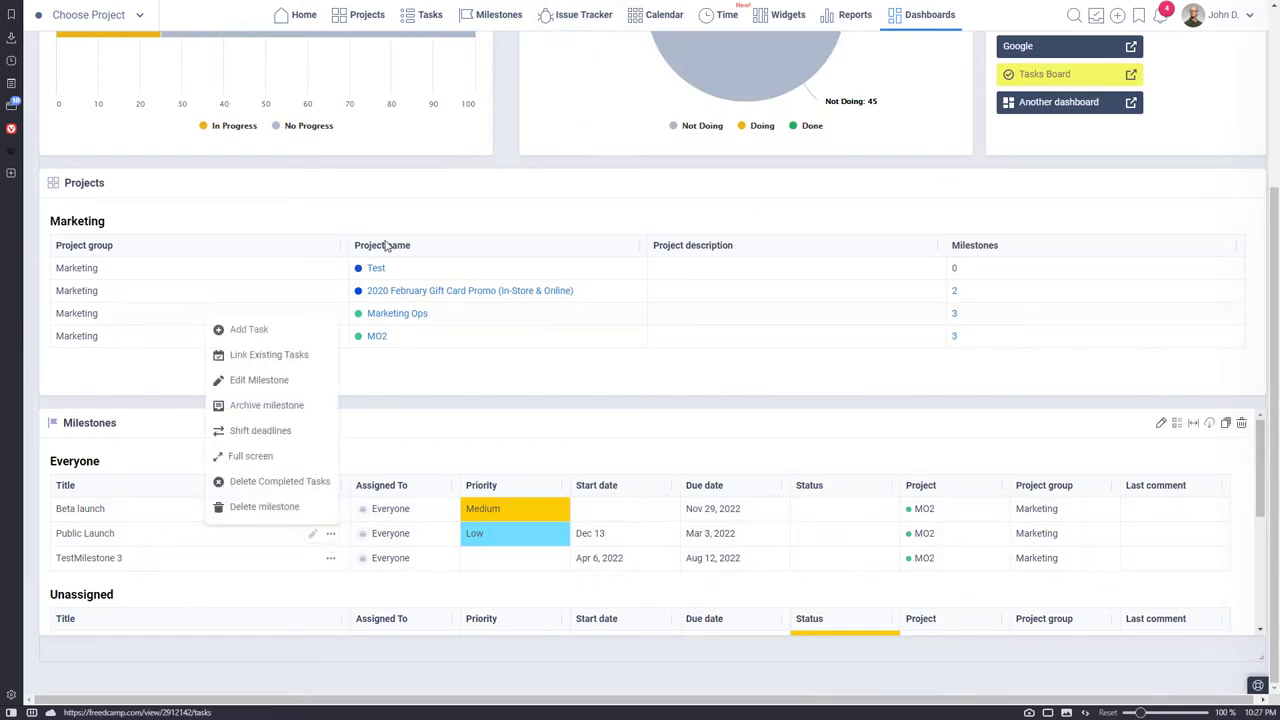
pyautogui.click(480, 374)
pyautogui.scroll(5, 490, 390)
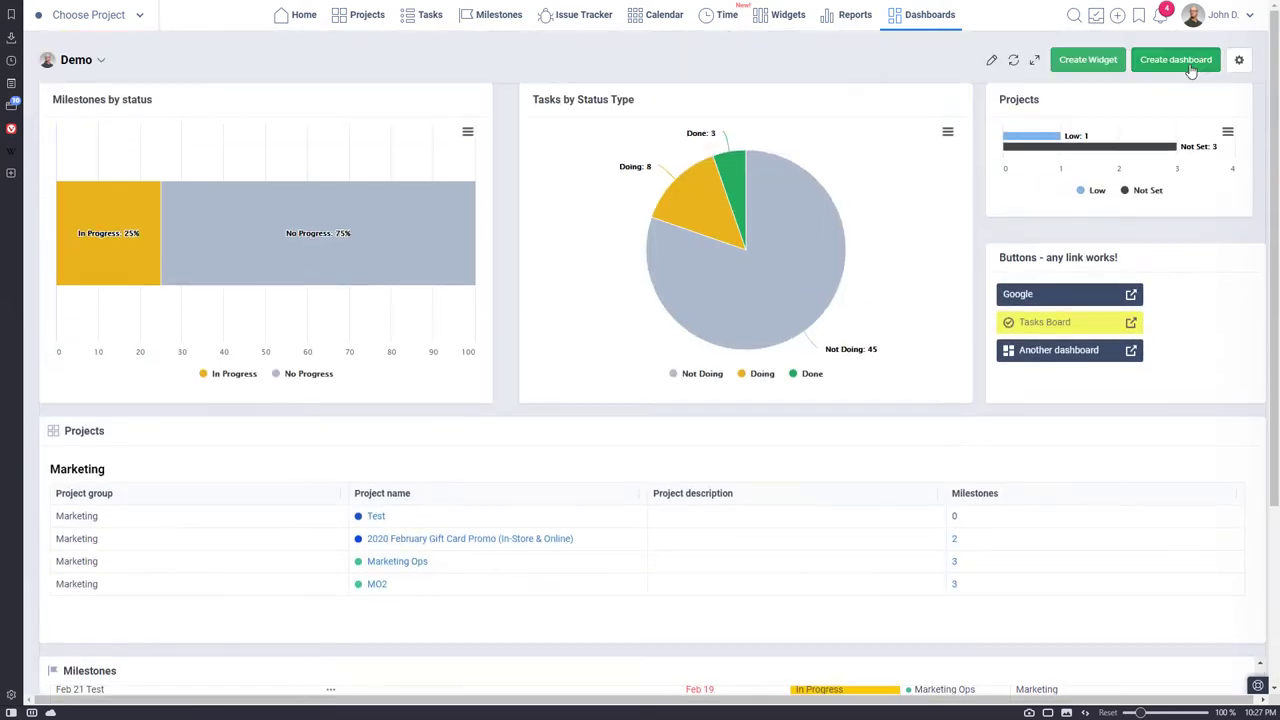
# Open the New dashboard form from the Demo dashboard
pyautogui.click(1187, 62)
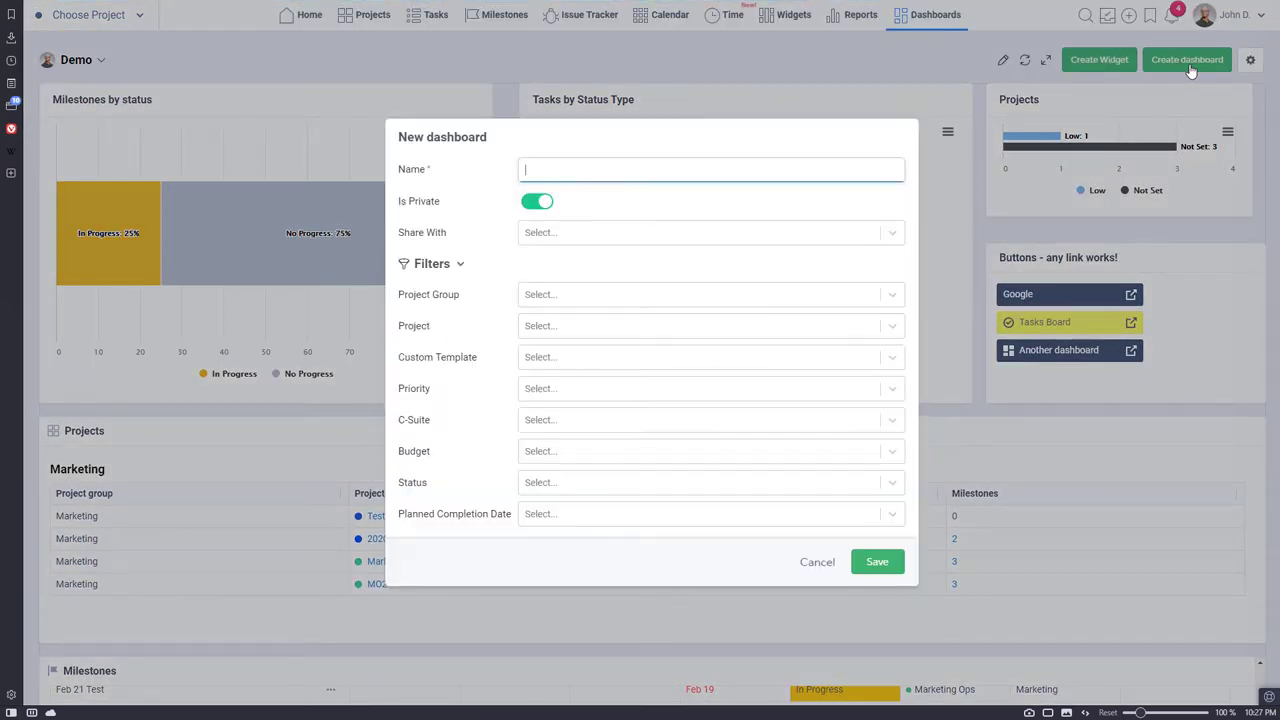